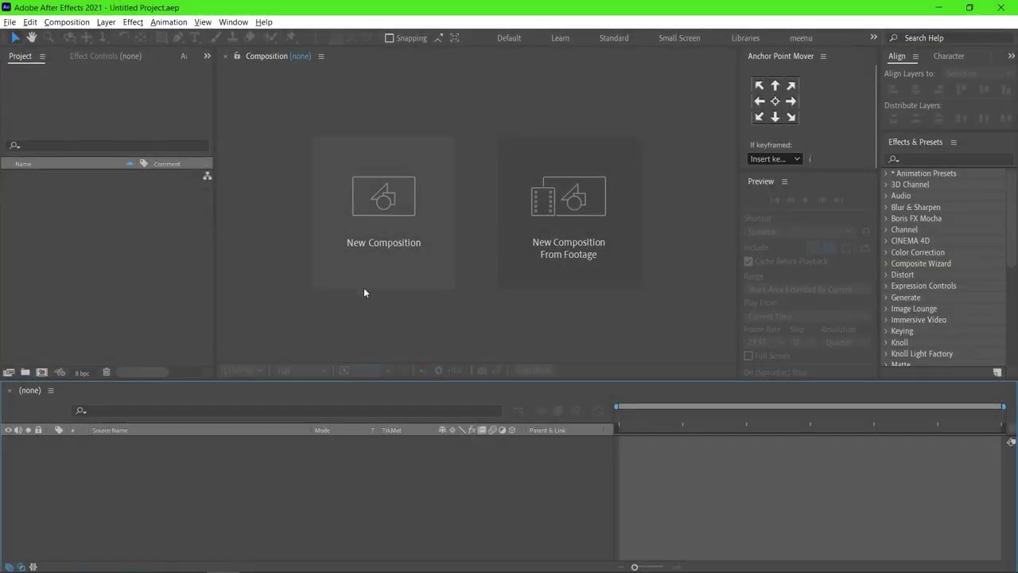
Create a 20-second 1920×1080 composition named Main_Comp.
{"action": "left_click", "coordinate": [364, 278]}
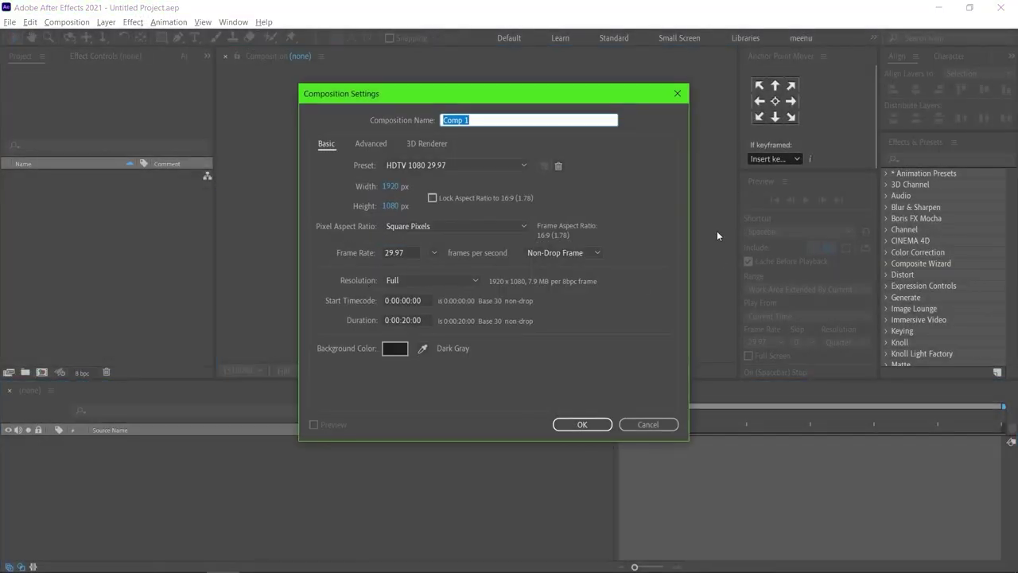
{"action": "type", "text": "Main_"}
{"action": "left_click", "coordinate": [598, 426]}
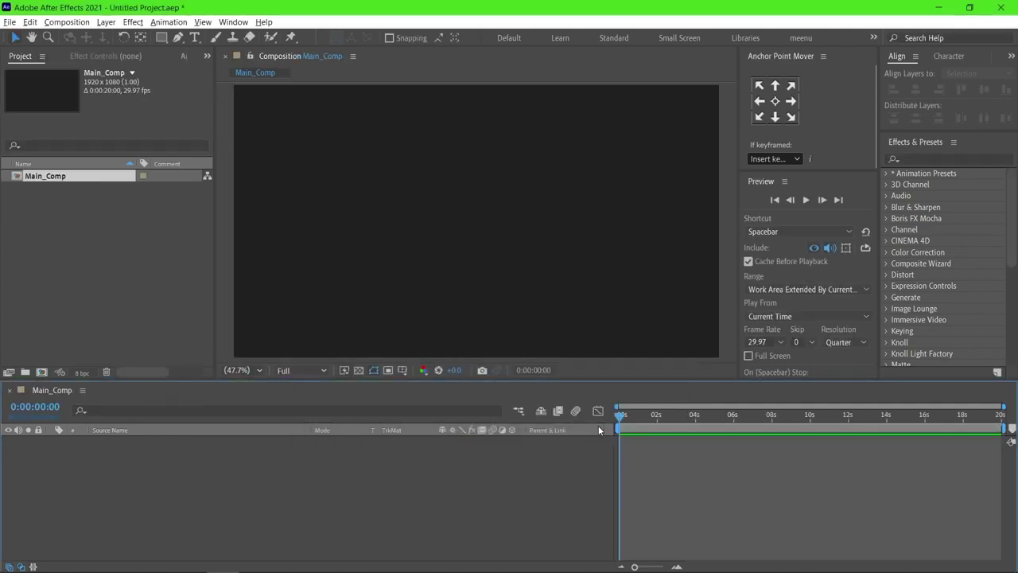
Import img1.jpg through img4.jpg into the project.
{"action": "right_click", "coordinate": [73, 214]}
{"action": "mouse_move", "coordinate": [156, 271]}
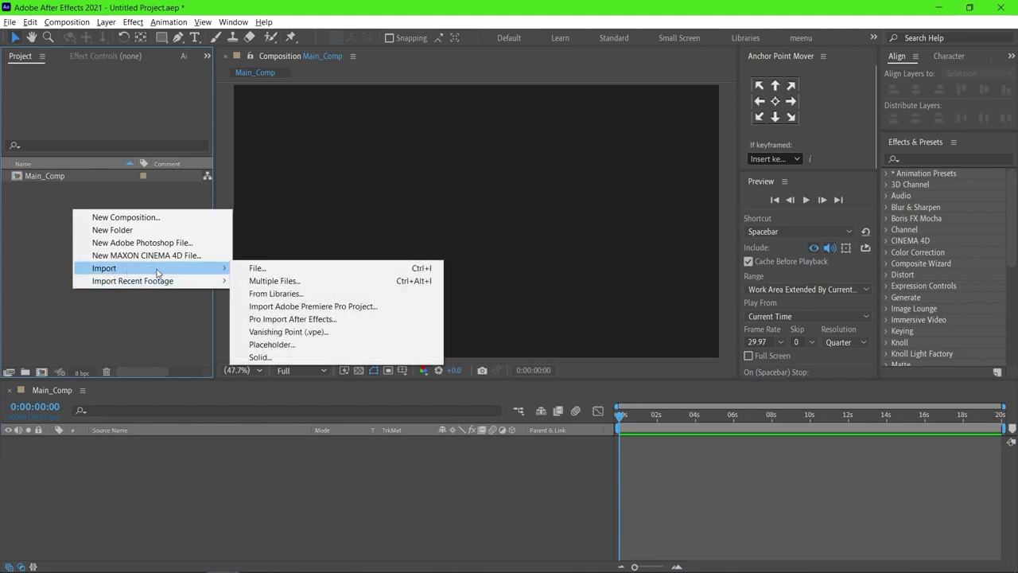
{"action": "left_click", "coordinate": [251, 270]}
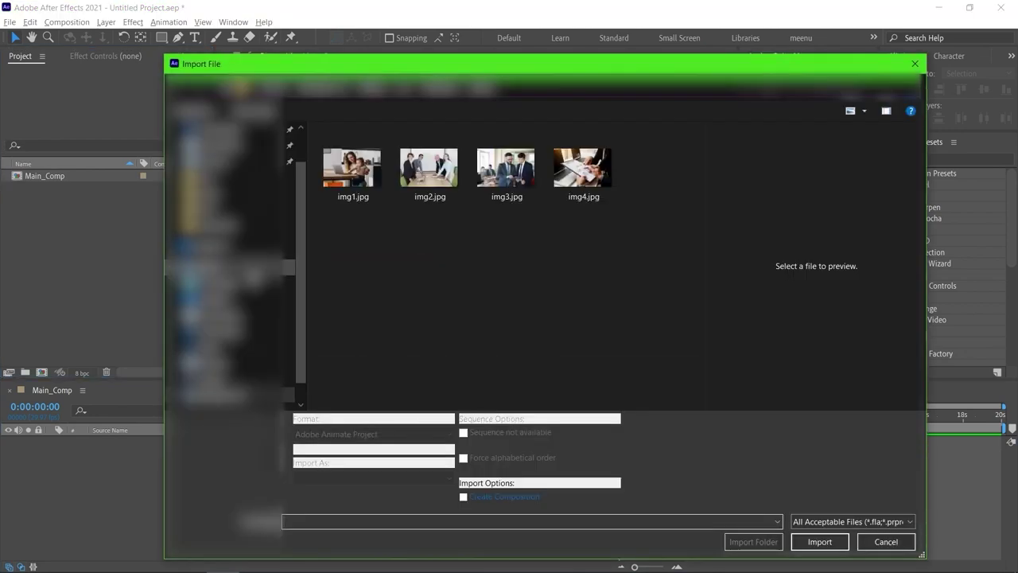
{"action": "left_click_drag", "start_coordinate": [607, 262], "coordinate": [328, 165]}
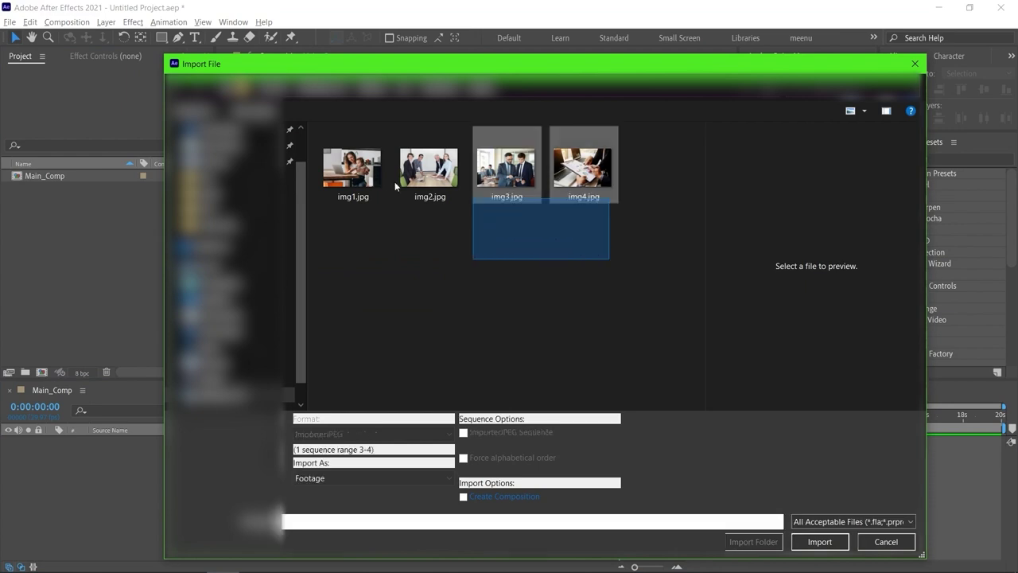
{"action": "left_click", "coordinate": [819, 541]}
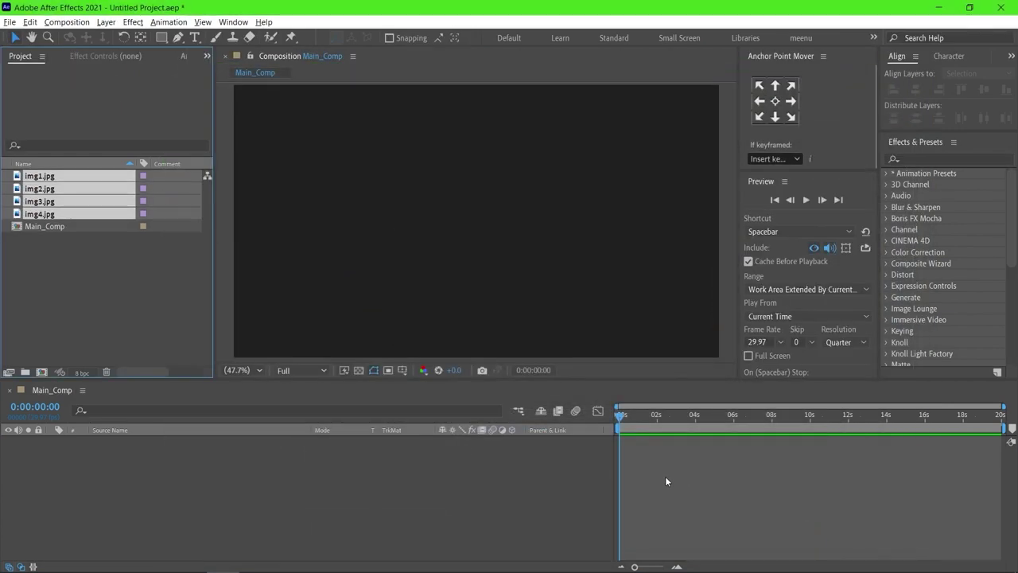
Create a 4-second composition Img_Holder_01 and add img1.jpg as its first layer.
{"action": "right_click", "coordinate": [140, 293]}
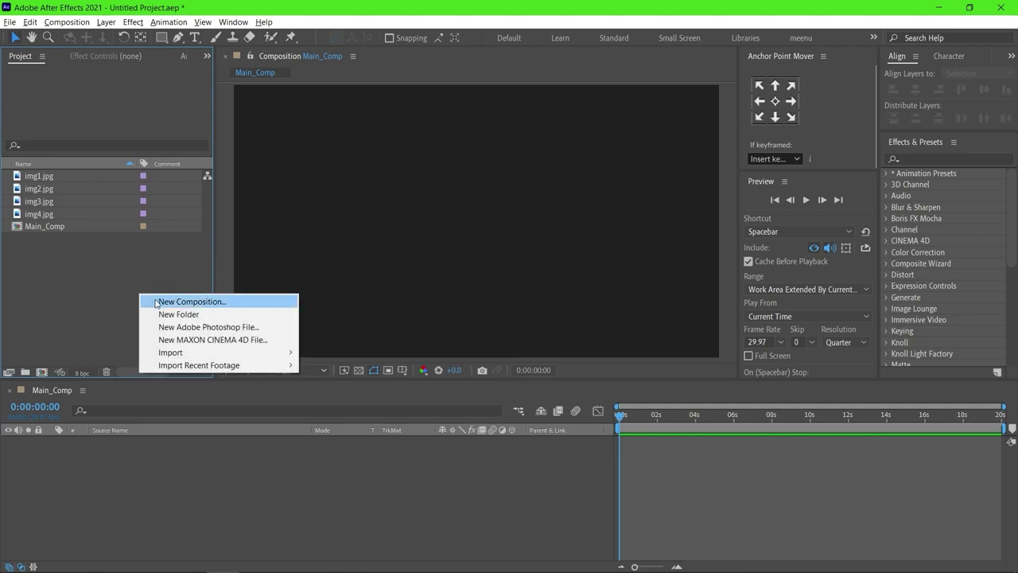
{"action": "left_click", "coordinate": [156, 301]}
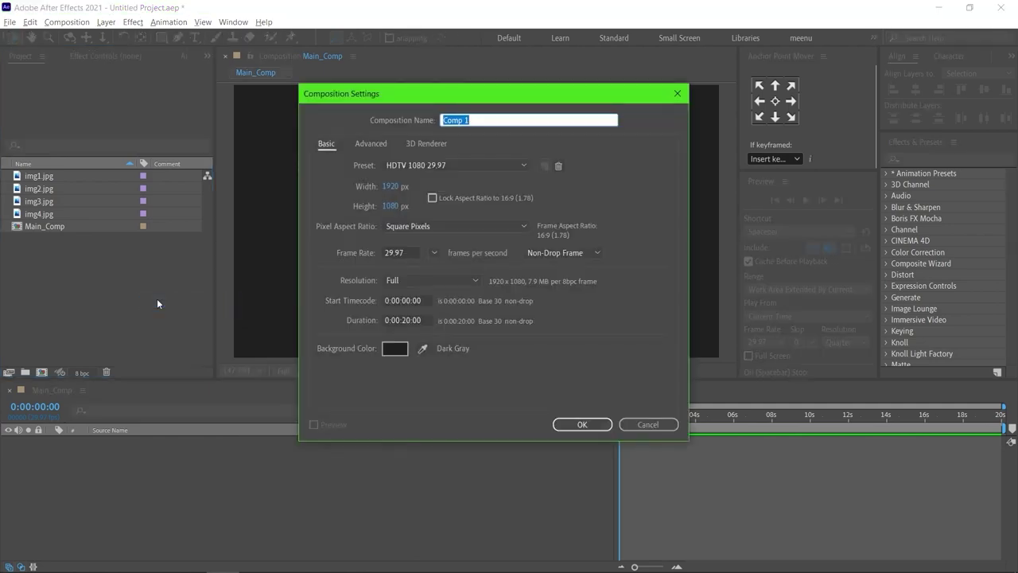
{"action": "key", "text": "BackSpace"}
{"action": "type", "text": "Img_Holder_01"}
{"action": "left_click", "coordinate": [407, 319]}
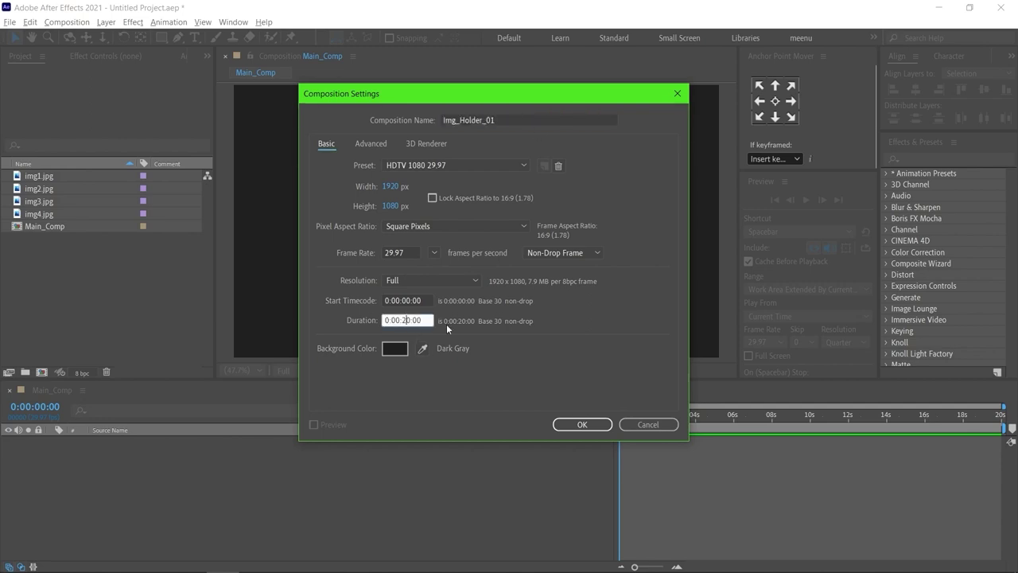
{"action": "key", "text": "BackSpace"}
{"action": "key", "text": "Right"}
{"action": "type", "text": "4"}
{"action": "left_click", "coordinate": [583, 425]}
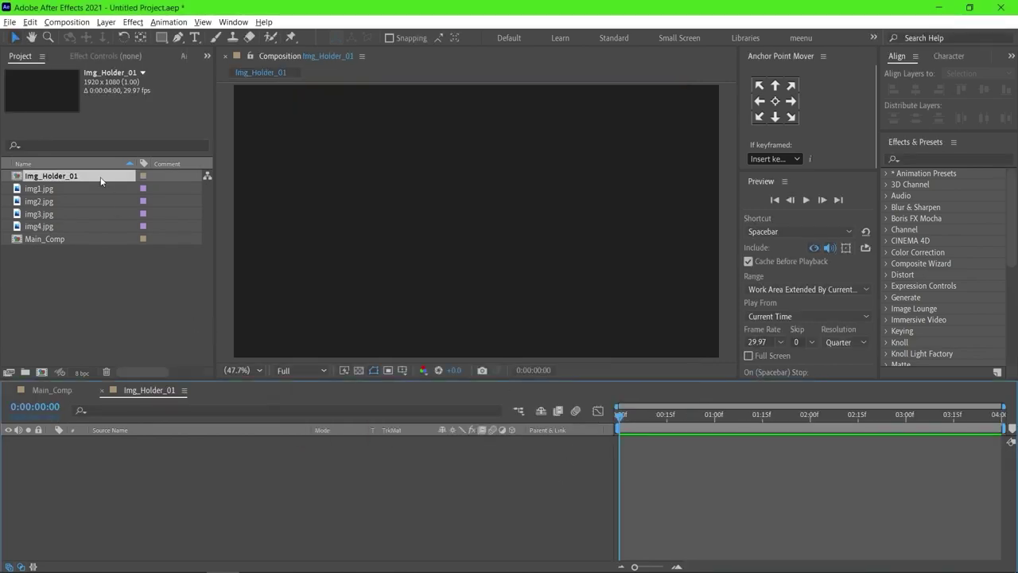
{"action": "left_click_drag", "start_coordinate": [80, 189], "coordinate": [152, 465]}
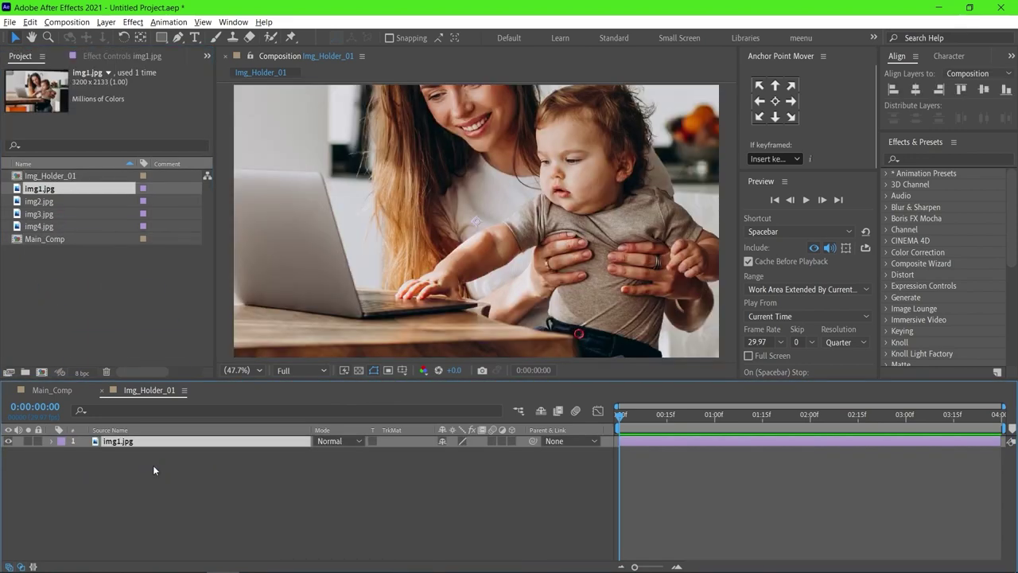
Fit the img1.jpg layer to the composition width.
{"action": "right_click", "coordinate": [177, 444]}
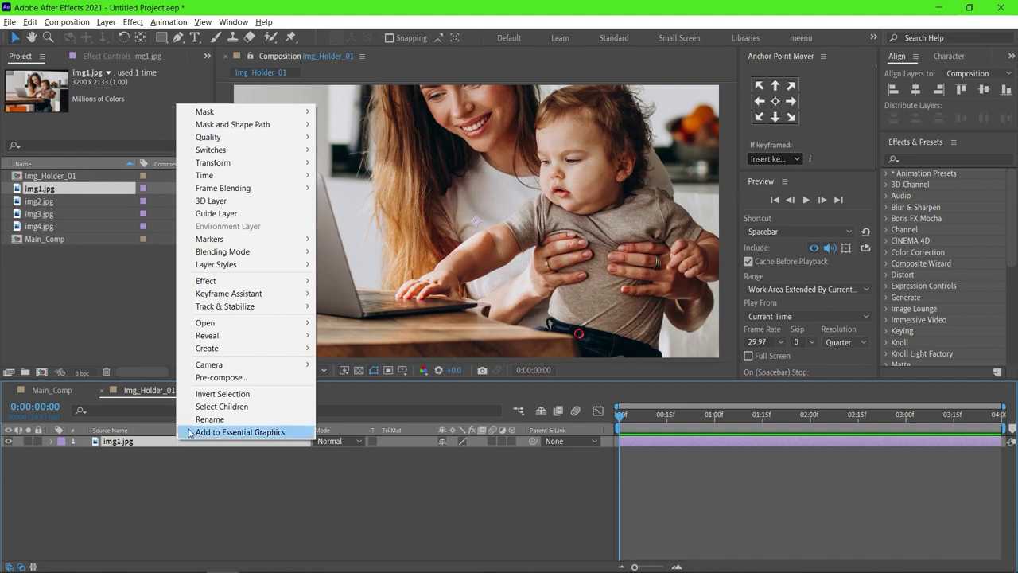
{"action": "mouse_move", "coordinate": [238, 163]}
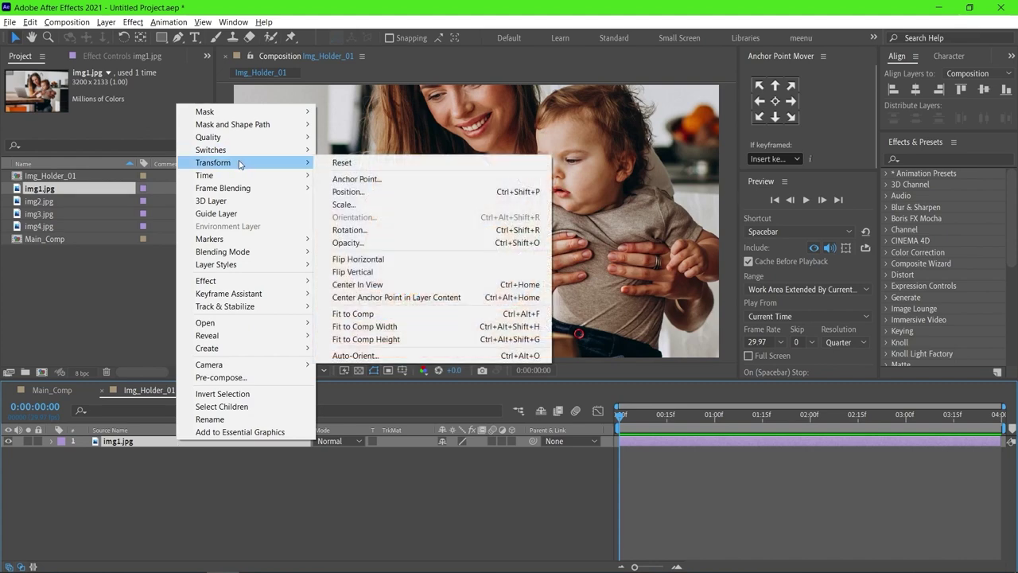
{"action": "left_click", "coordinate": [352, 327]}
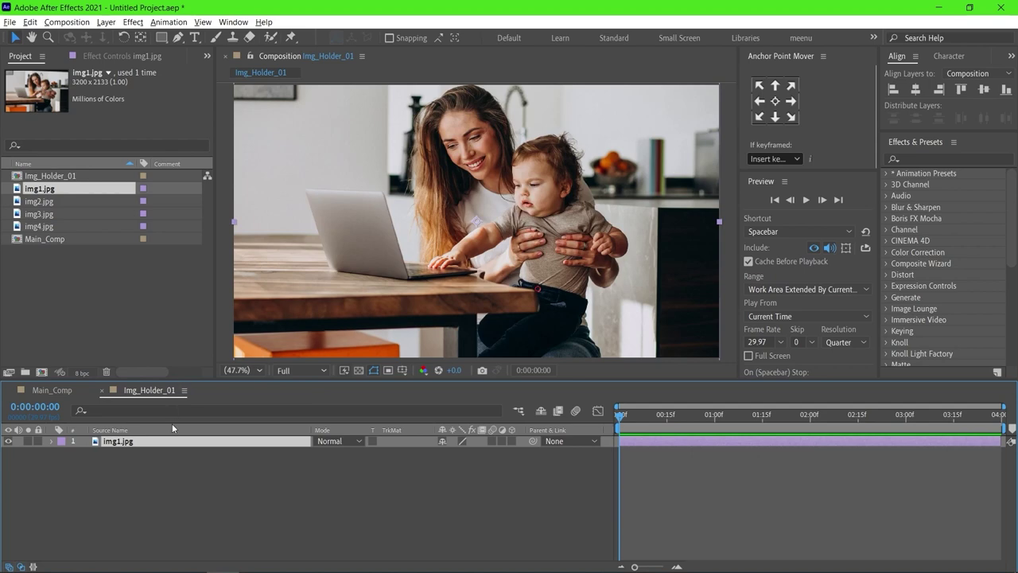
Keyframe img1.jpg's Scale from 60% to 70%, preview the zoom, and return to Main_Comp.
{"action": "key", "text": "s"}
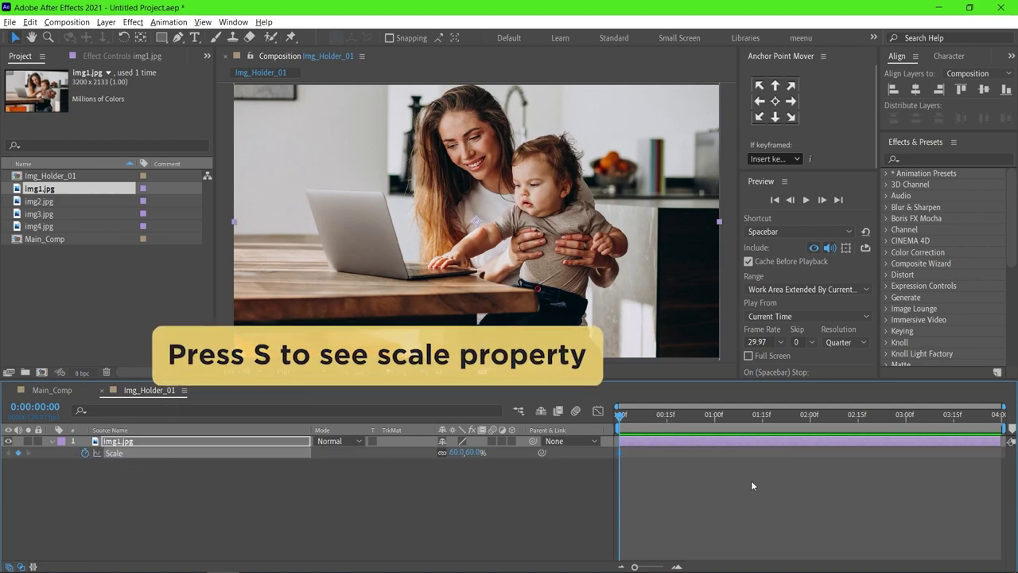
{"action": "left_click", "coordinate": [997, 414]}
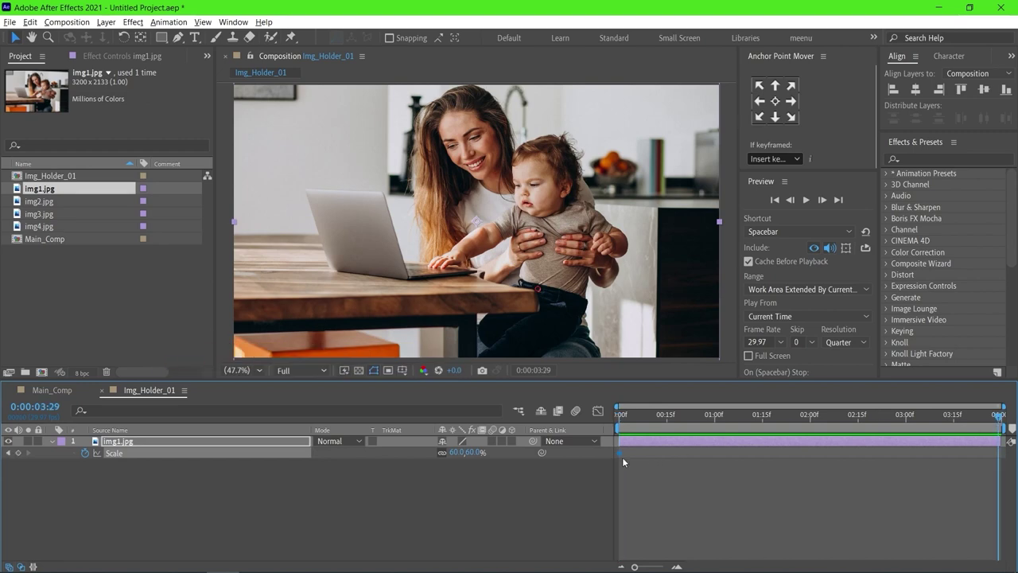
{"action": "left_click", "coordinate": [472, 452]}
{"action": "key", "text": "Return"}
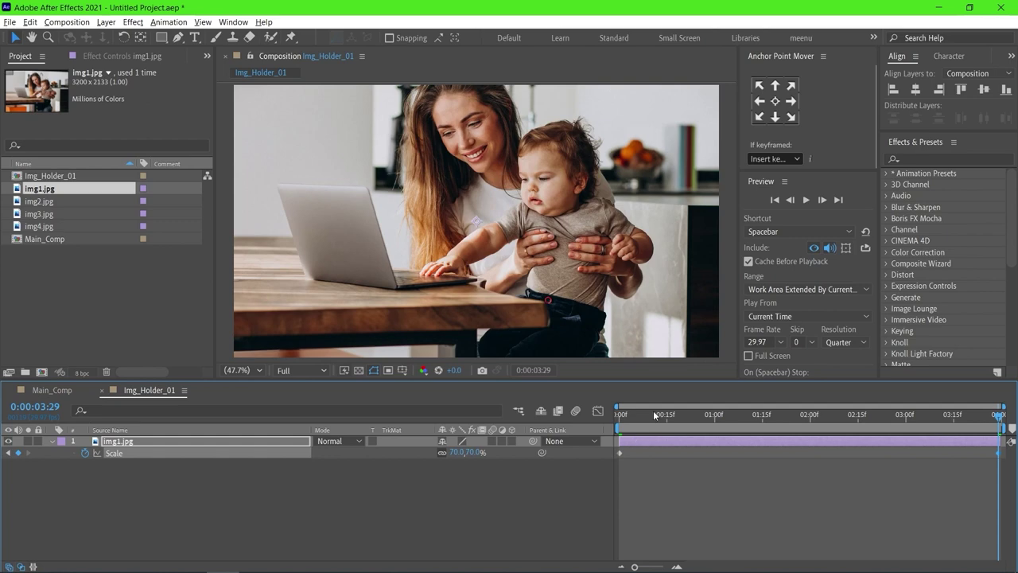
{"action": "key", "text": "space"}
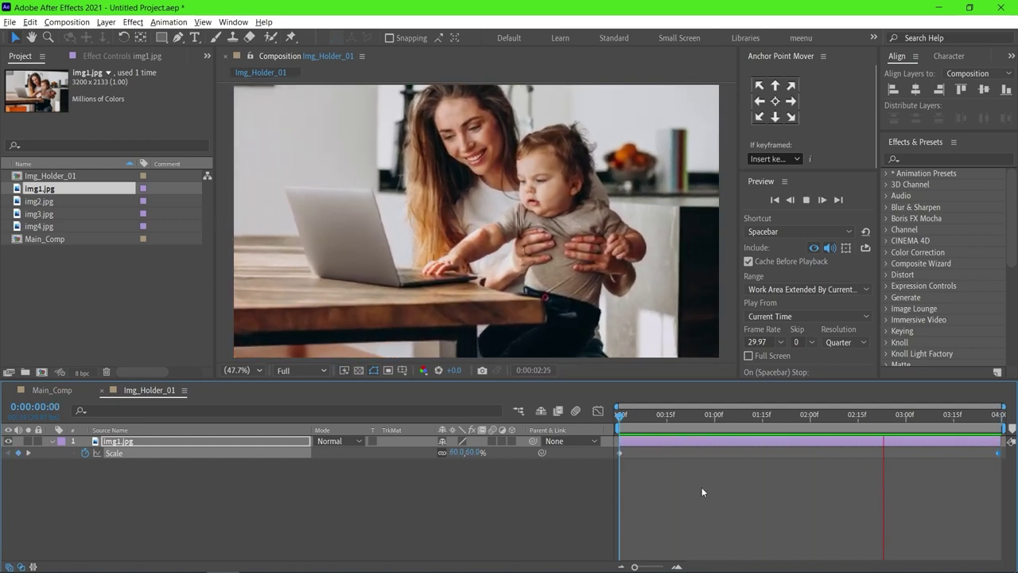
{"action": "key", "text": "space"}
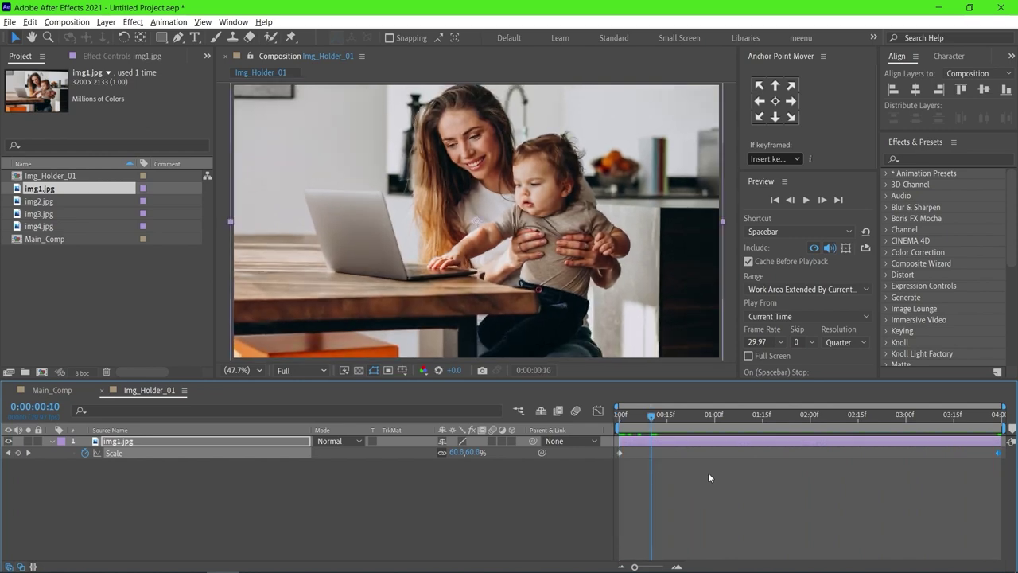
{"action": "left_click", "coordinate": [51, 390]}
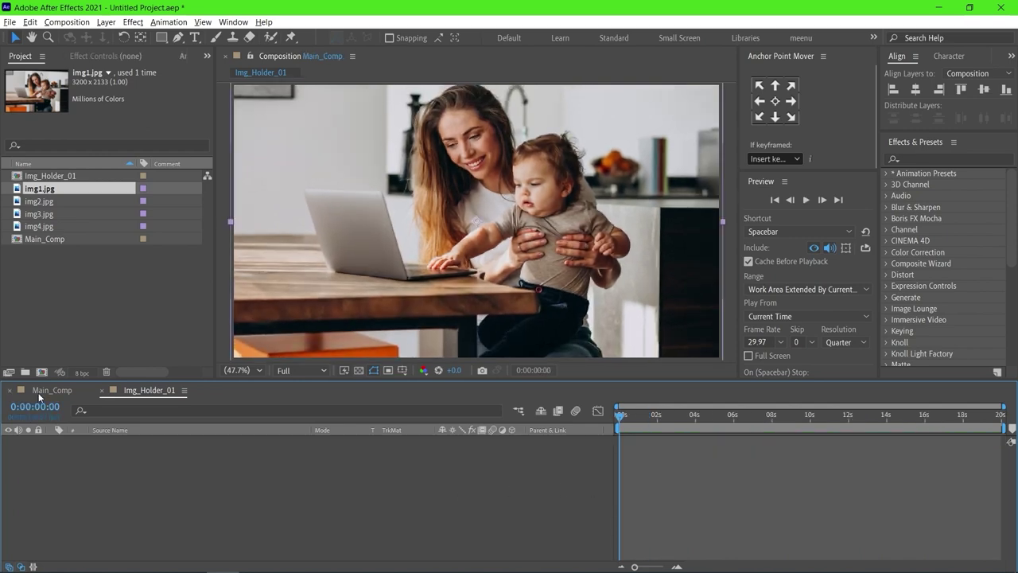
Add Img_Holder_01 as a layer in Main_Comp.
{"action": "left_click_drag", "start_coordinate": [57, 180], "coordinate": [92, 476]}
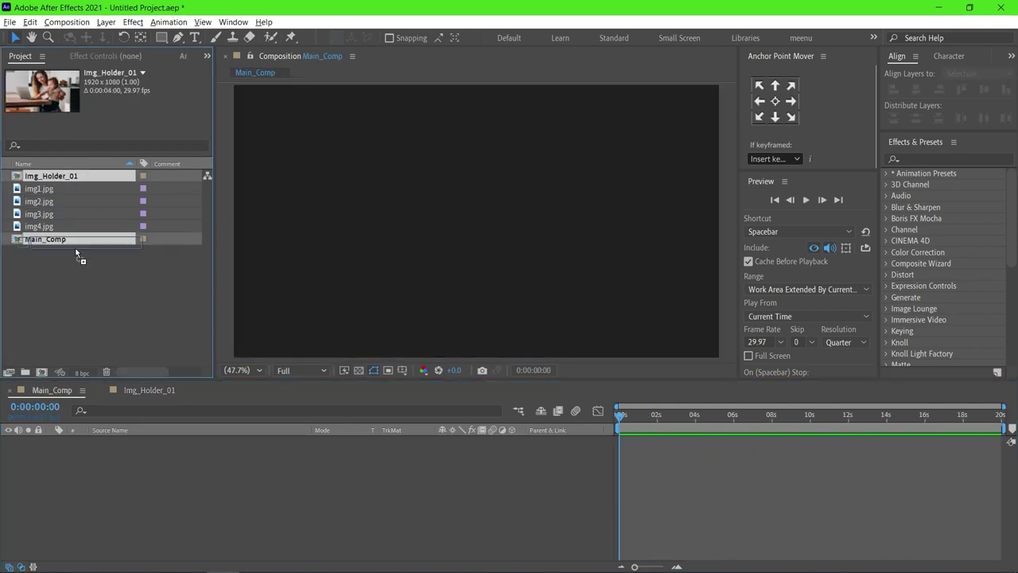
{"action": "key", "text": "equal"}
{"action": "key", "text": "space"}
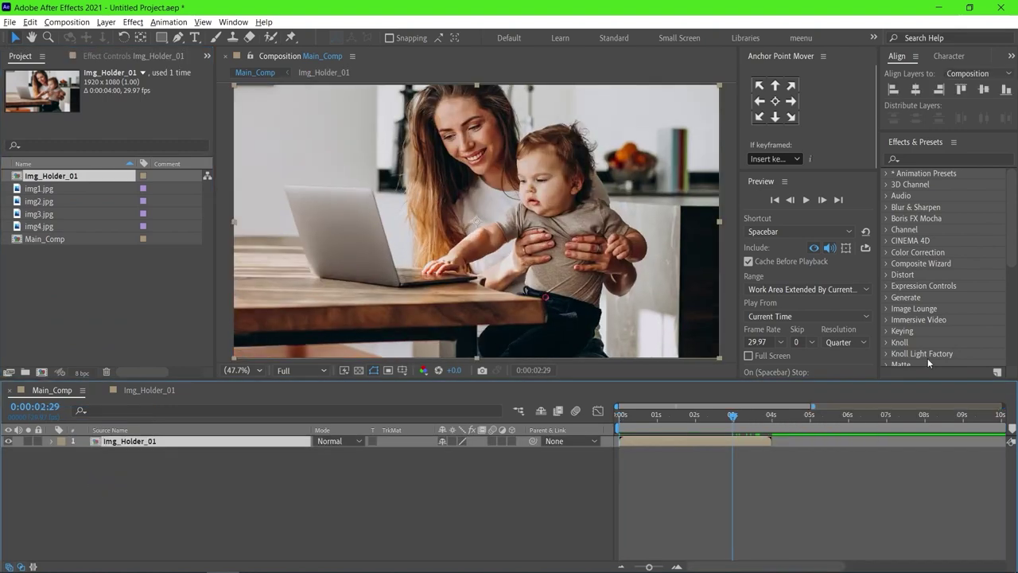
Apply the Transition > Linear Wipe effect to the Img_Holder_01 layer.
{"action": "scroll", "coordinate": [1009, 245], "scroll_direction": "down", "scroll_amount": 5}
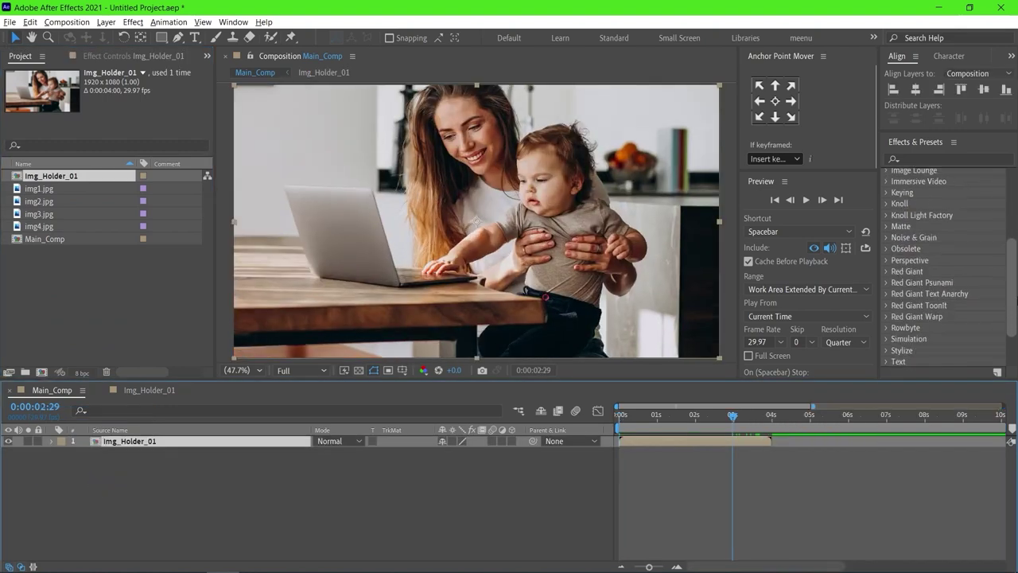
{"action": "scroll", "coordinate": [946, 282], "scroll_direction": "down", "scroll_amount": 2}
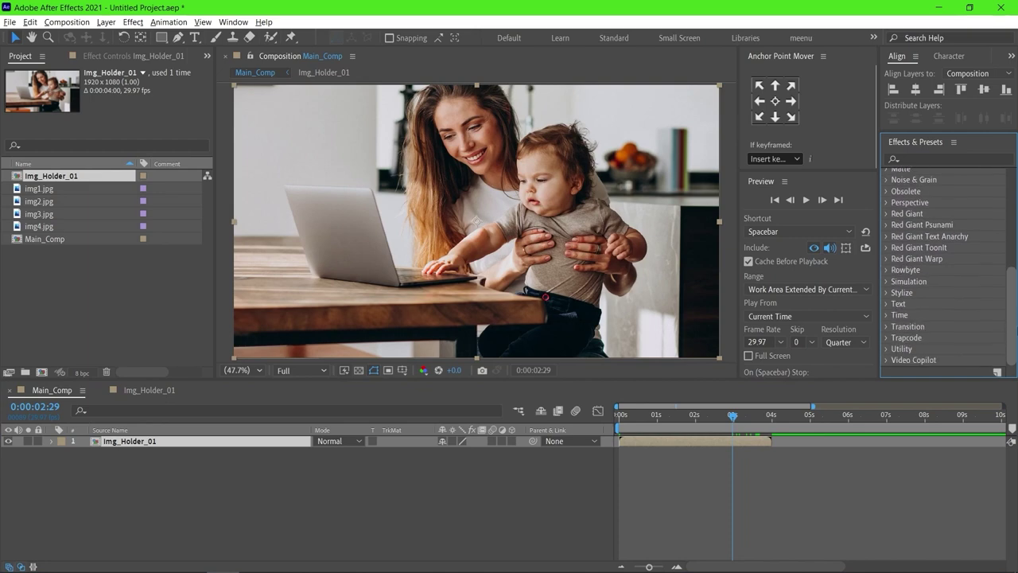
{"action": "left_click", "coordinate": [887, 328]}
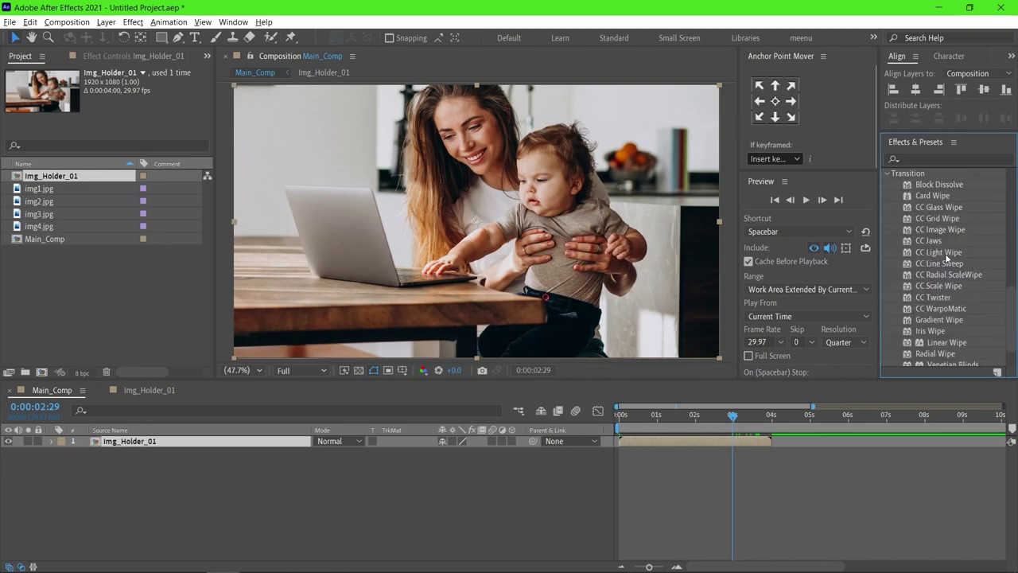
{"action": "left_click_drag", "start_coordinate": [972, 343], "coordinate": [802, 396]}
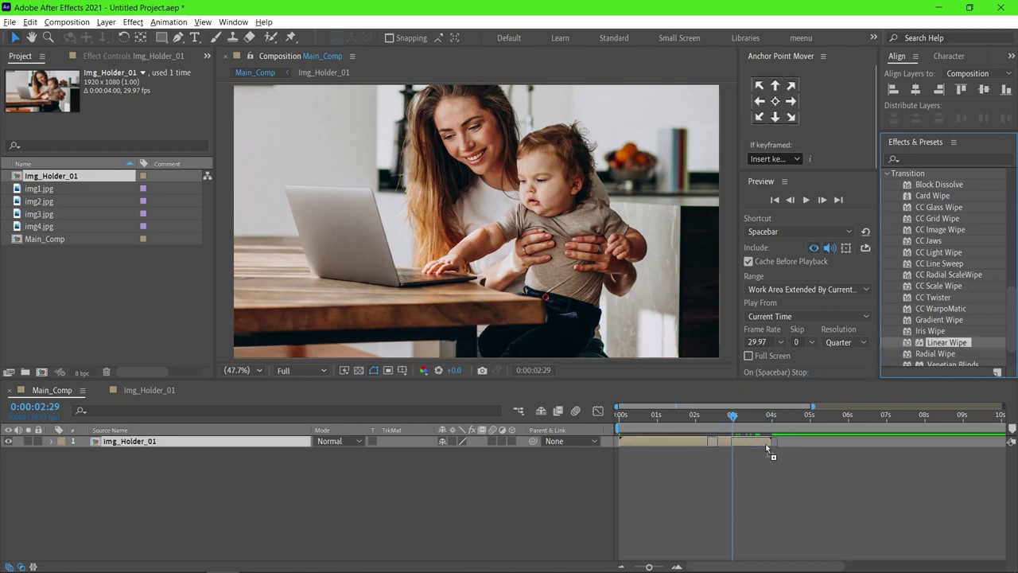
{"action": "left_click_drag", "start_coordinate": [802, 396], "coordinate": [755, 443]}
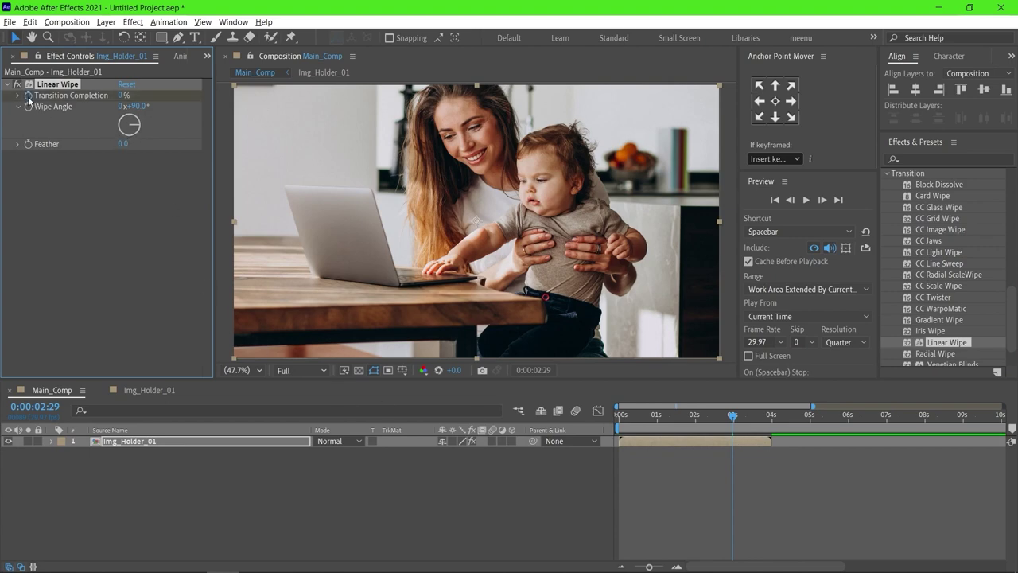
Set Linear Wipe Transition Completion to 100% at 0:00:03:29.
{"action": "key", "text": "u"}
{"action": "left_click_drag", "start_coordinate": [757, 415], "coordinate": [771, 415]}
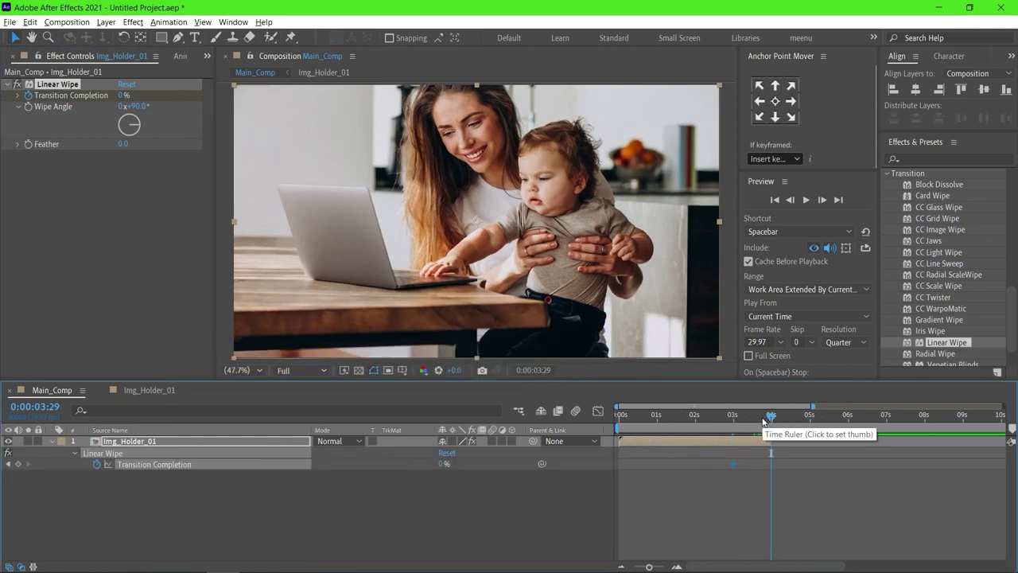
{"action": "left_click", "coordinate": [122, 95]}
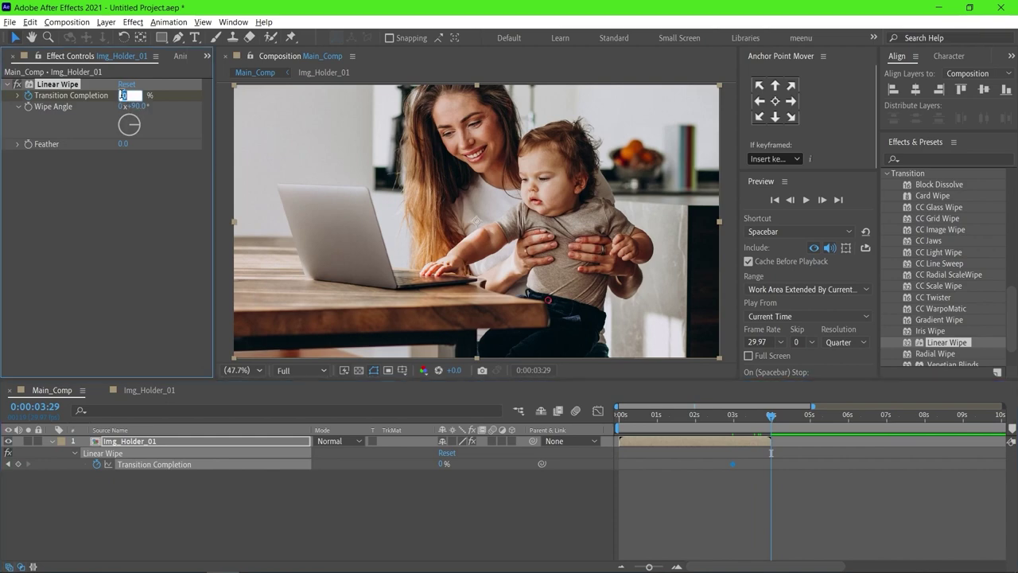
{"action": "type", "text": "10"}
{"action": "key", "text": "Return"}
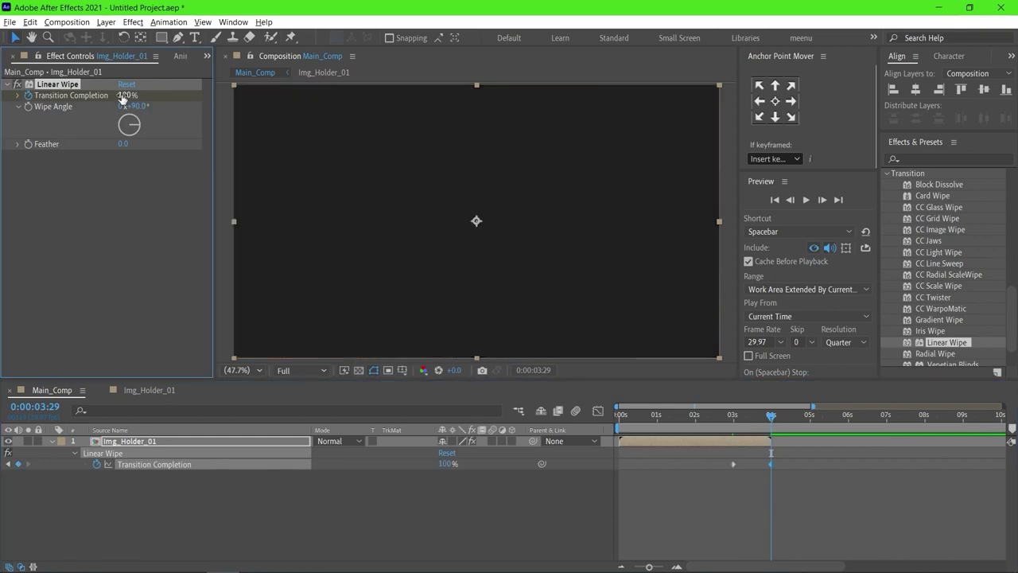
Apply Easy Ease to both wipe keyframes and show the Project panel.
{"action": "mouse_move", "coordinate": [771, 417]}
{"action": "left_mouse_down"}
{"action": "mouse_move", "coordinate": [726, 419]}
{"action": "mouse_move", "coordinate": [749, 414]}
{"action": "left_mouse_up"}
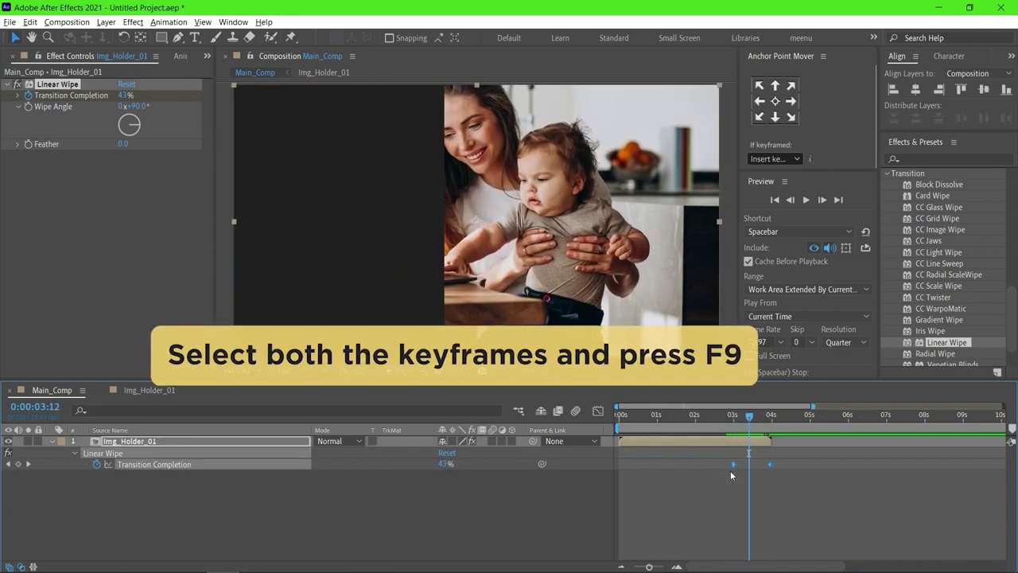
{"action": "key", "text": "F9"}
{"action": "mouse_move", "coordinate": [749, 415]}
{"action": "left_mouse_down"}
{"action": "mouse_move", "coordinate": [739, 417]}
{"action": "mouse_move", "coordinate": [753, 414]}
{"action": "left_mouse_up"}
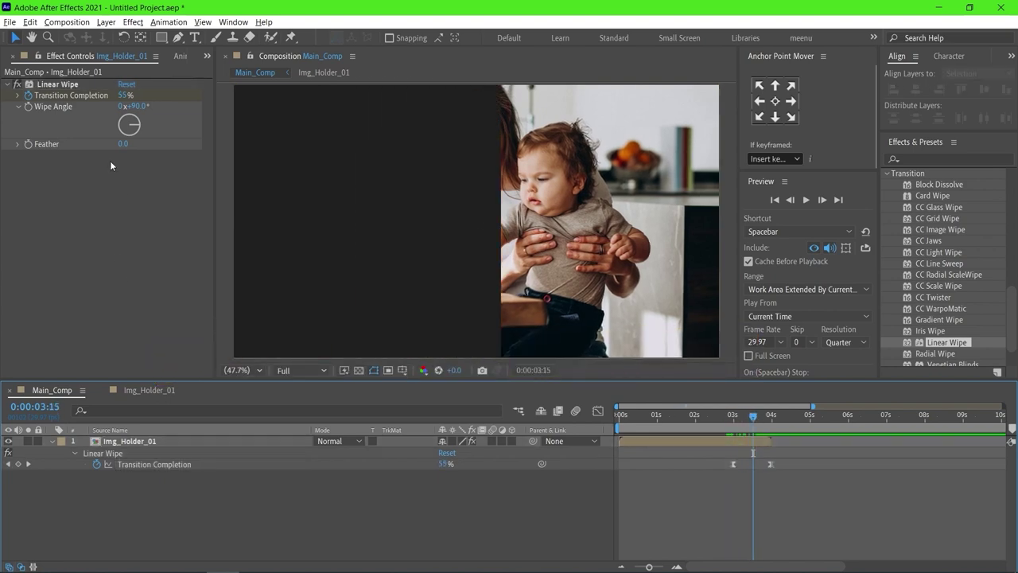
{"action": "left_click", "coordinate": [207, 57]}
{"action": "left_click", "coordinate": [227, 70]}
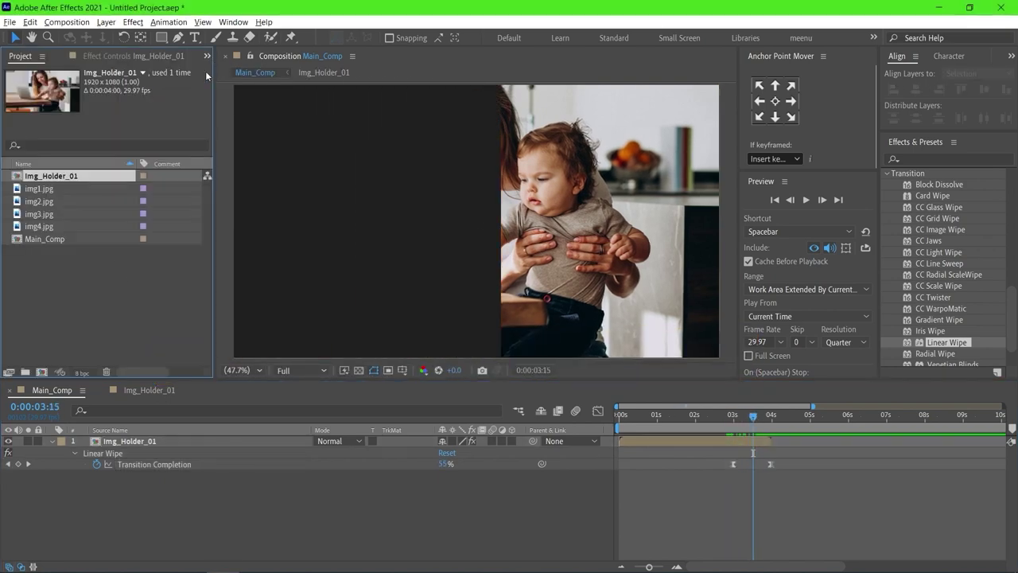
Duplicate Img_Holder_01 as Img_Holder_02 and swap img1.jpg for img2.jpg, keeping its Scale keyframes.
{"action": "key", "text": "ctrl+d"}
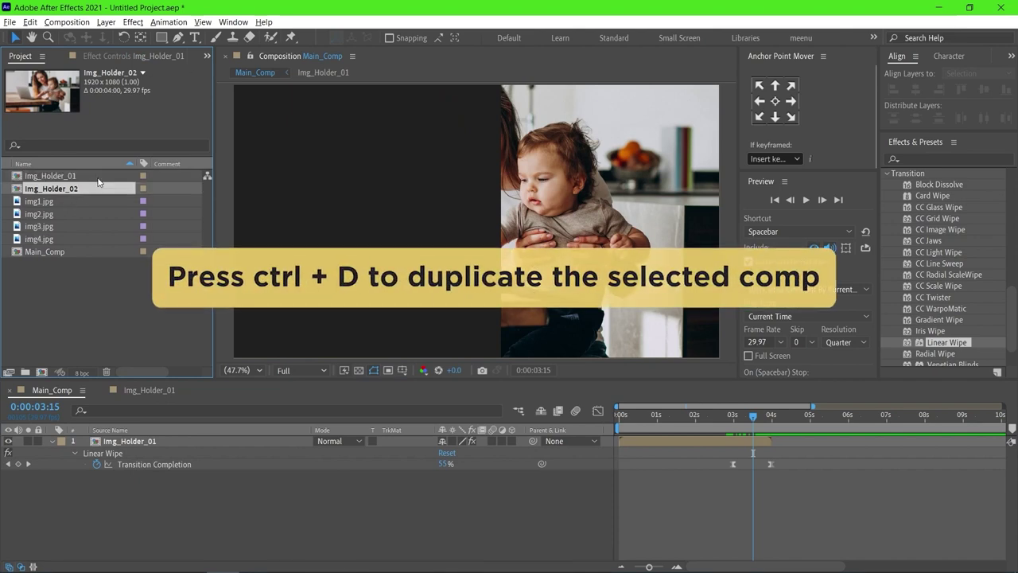
{"action": "double_click", "coordinate": [93, 188]}
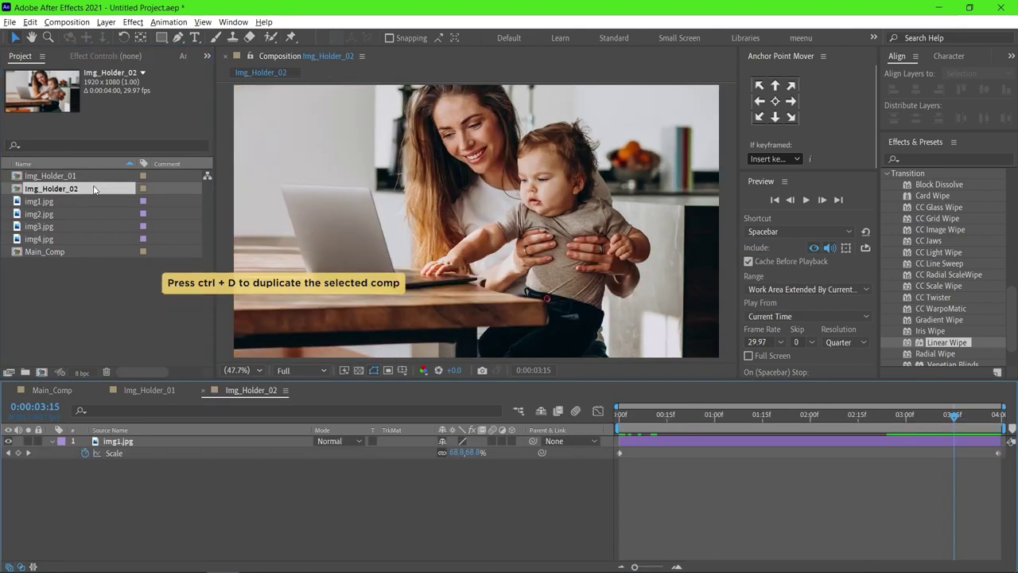
{"action": "left_click", "coordinate": [116, 442]}
{"action": "left_click_drag", "start_coordinate": [61, 213], "coordinate": [113, 443]}
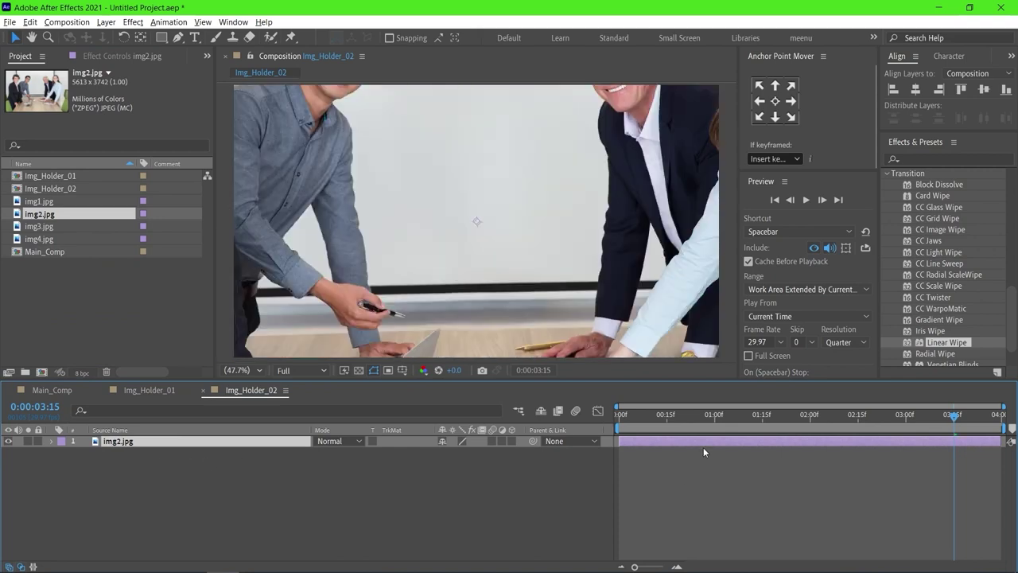
{"action": "left_click_drag", "start_coordinate": [665, 417], "coordinate": [626, 418]}
{"action": "key", "text": "u"}
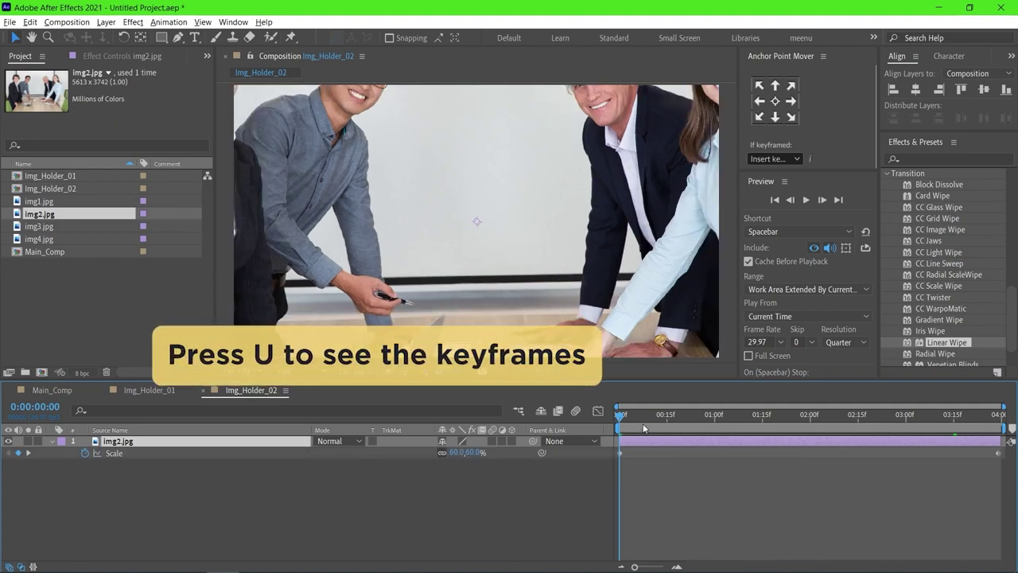
{"action": "right_click", "coordinate": [220, 445]}
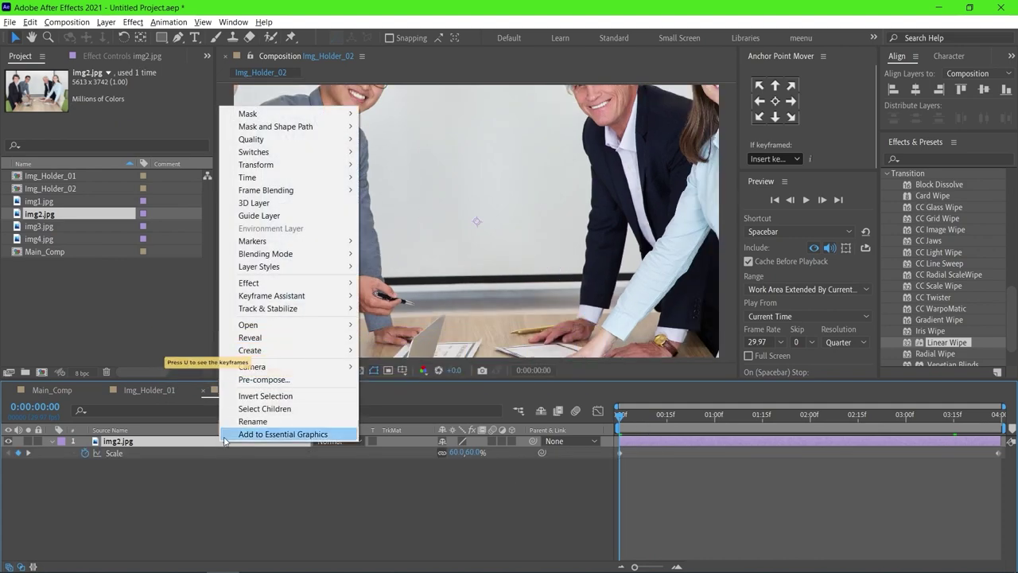
Fit img2.jpg to the comp width and set its end Scale keyframe to 42%.
{"action": "mouse_move", "coordinate": [318, 164]}
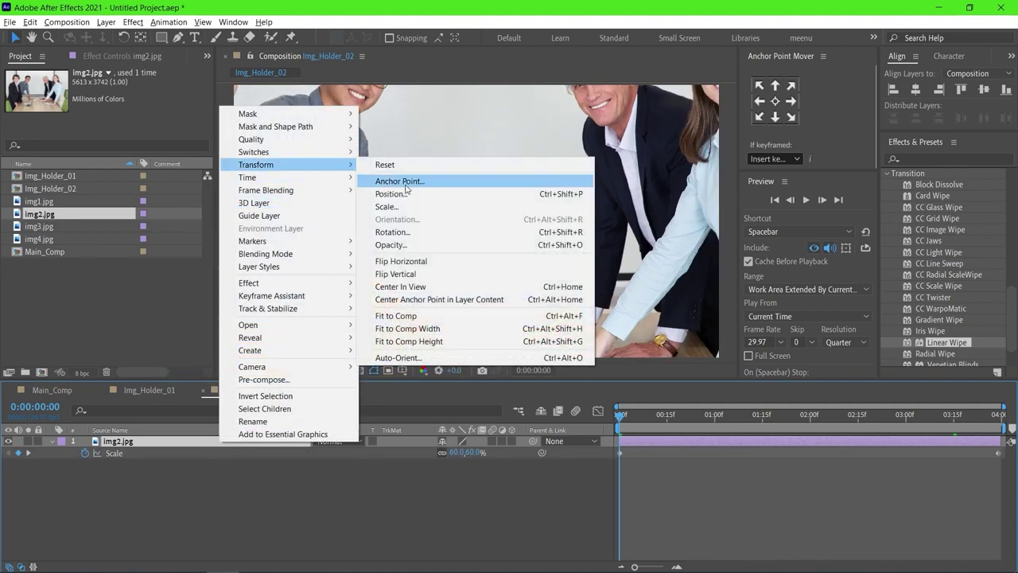
{"action": "left_click", "coordinate": [419, 329]}
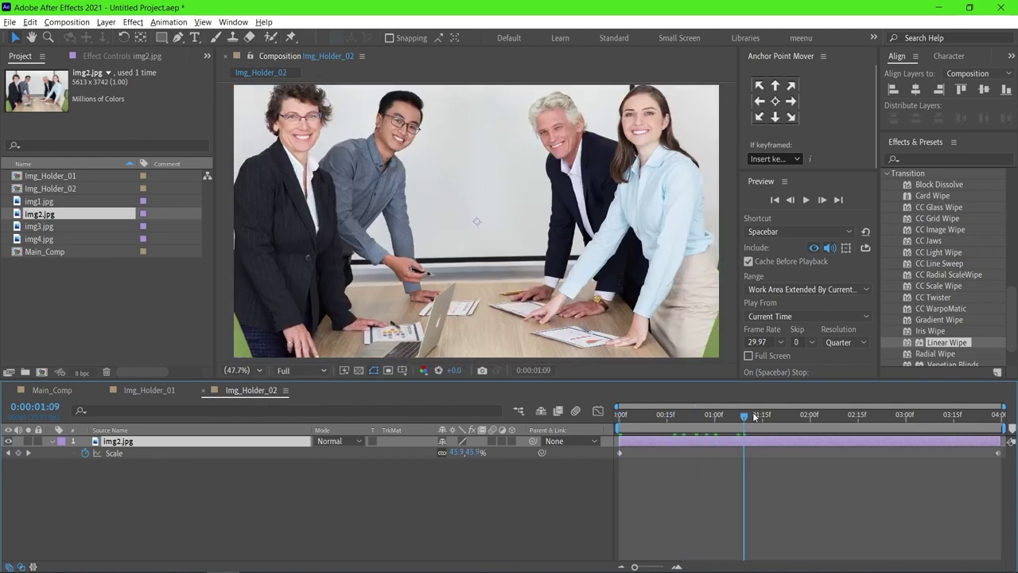
{"action": "key", "text": "space"}
{"action": "key", "text": "space"}
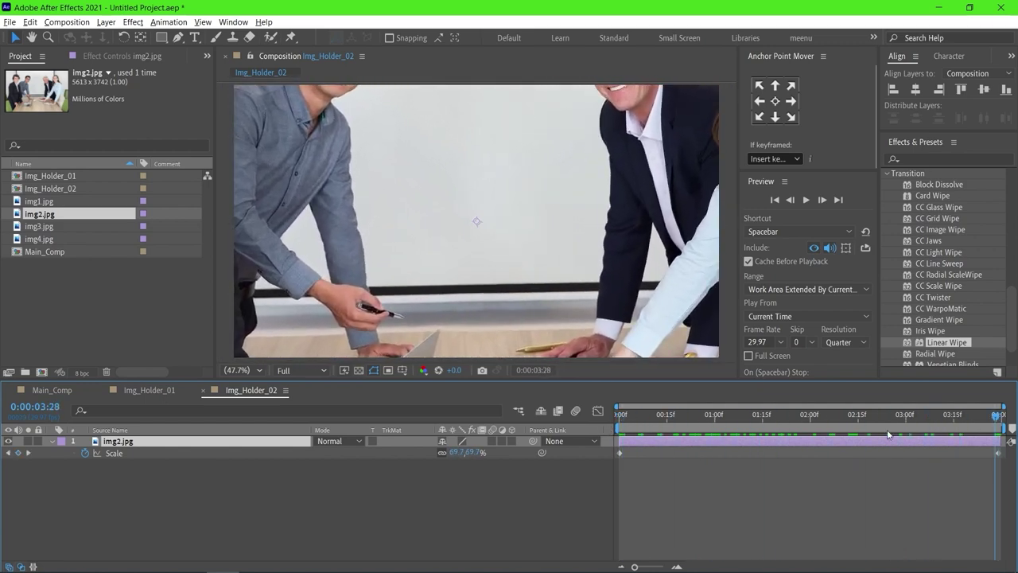
{"action": "key", "text": "space"}
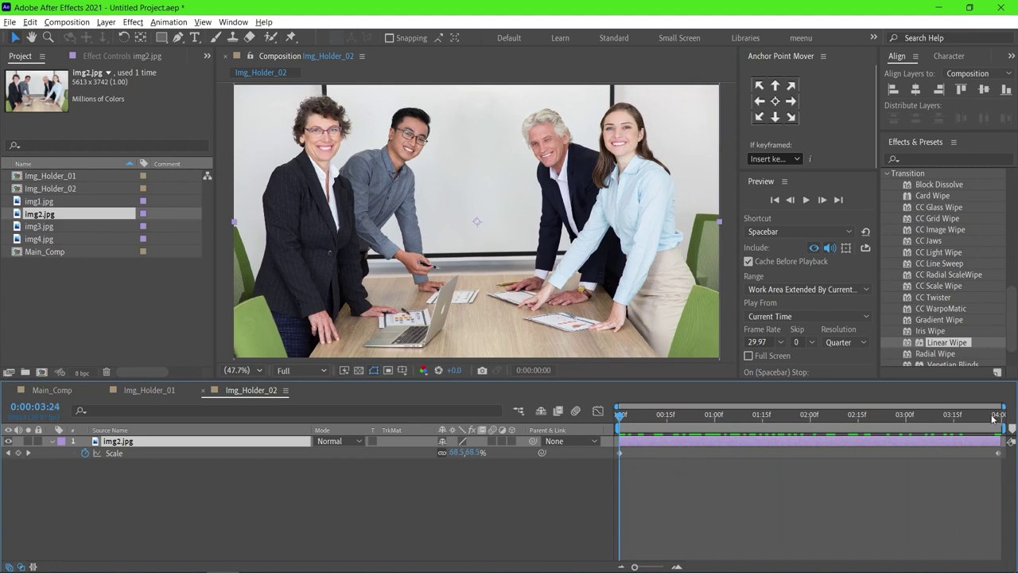
{"action": "key", "text": "End"}
{"action": "left_click", "coordinate": [456, 452]}
{"action": "key", "text": "Return"}
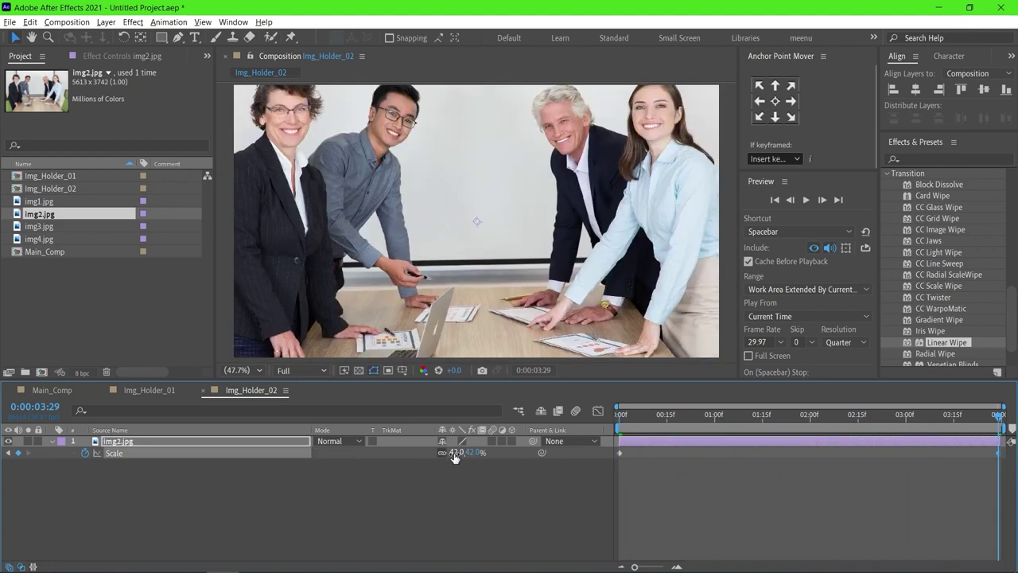
{"action": "key", "text": "space"}
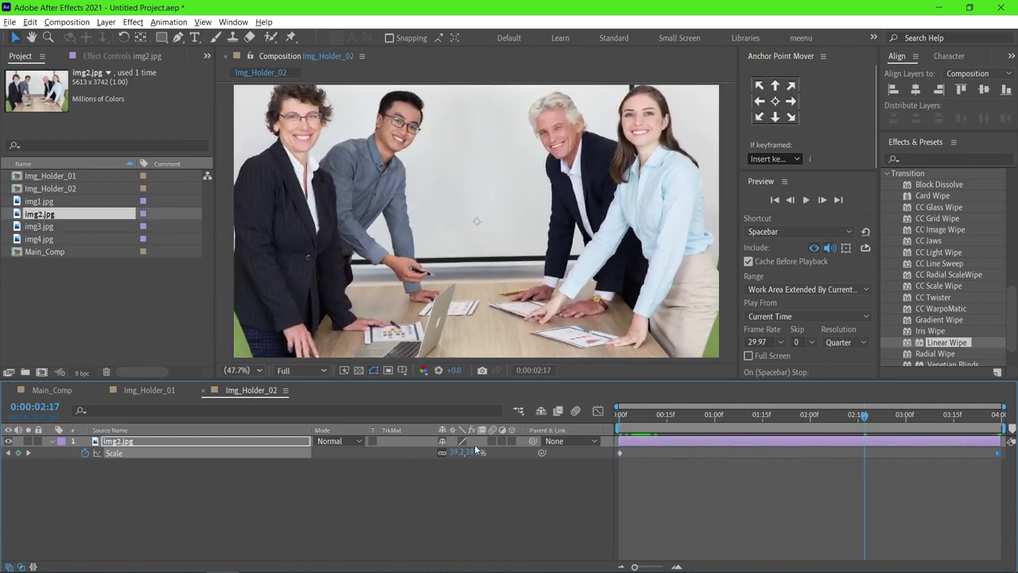
Place Img_Holder_02 in Main_Comp beneath Img_Holder_01.
{"action": "left_click", "coordinate": [53, 390]}
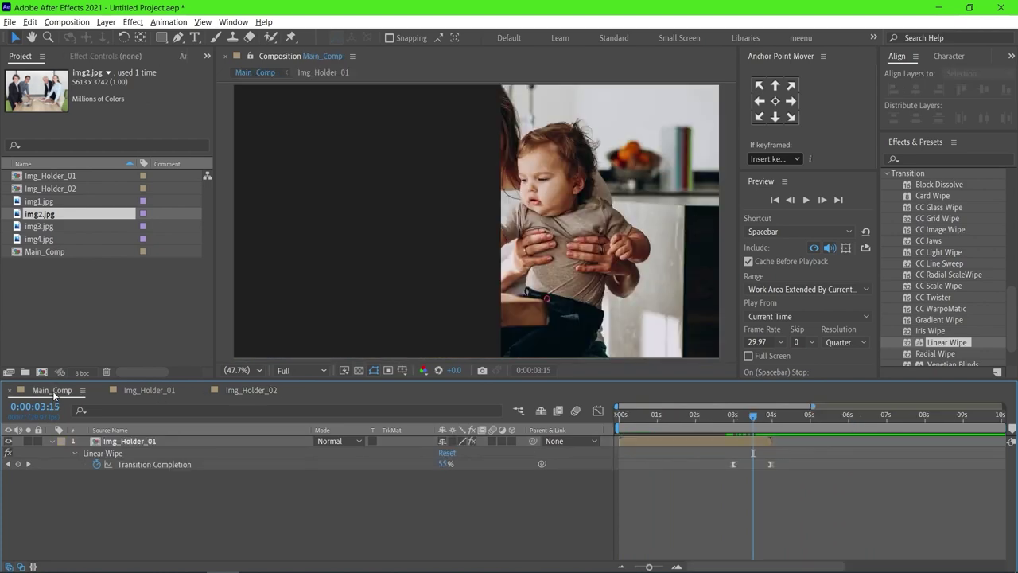
{"action": "left_click", "coordinate": [68, 191]}
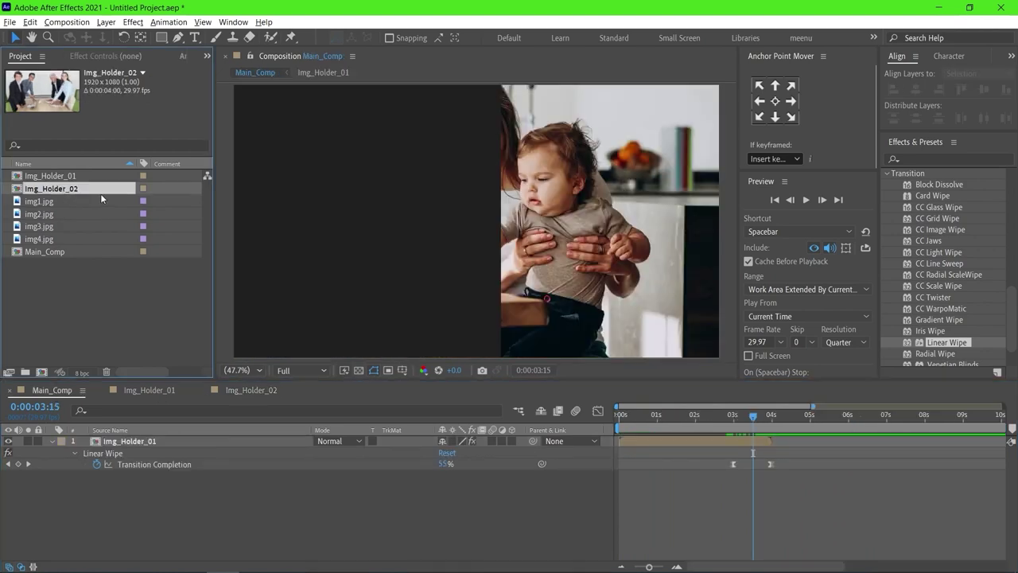
{"action": "left_click_drag", "start_coordinate": [99, 192], "coordinate": [224, 509]}
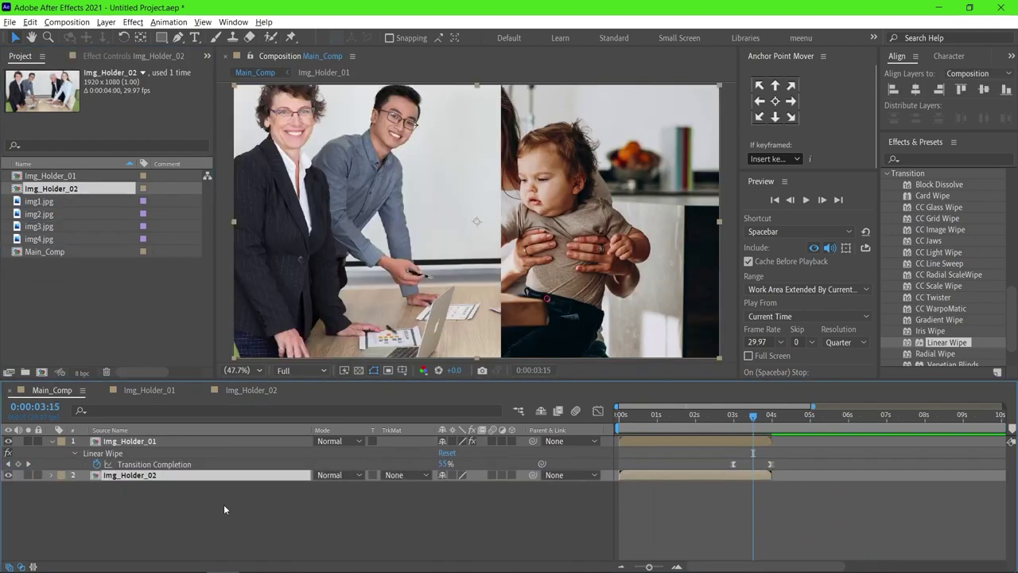
Move Img_Holder_02's in-point to the first wipe keyframe and scrub the transition.
{"action": "left_click_drag", "start_coordinate": [741, 416], "coordinate": [733, 419]}
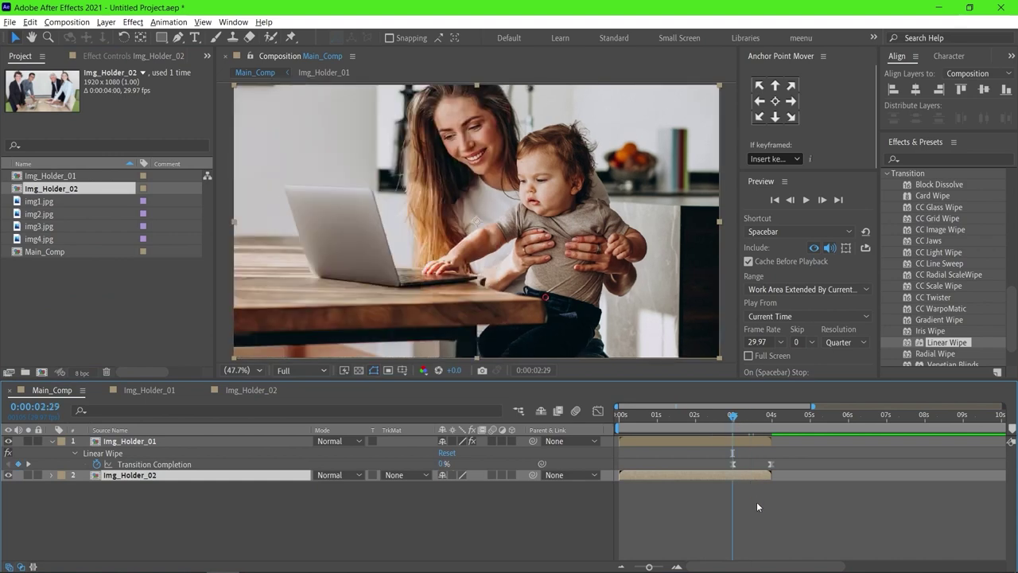
{"action": "key", "text": "bracketleft"}
{"action": "mouse_move", "coordinate": [732, 420]}
{"action": "left_mouse_down"}
{"action": "mouse_move", "coordinate": [775, 416]}
{"action": "mouse_move", "coordinate": [748, 420]}
{"action": "left_mouse_up"}
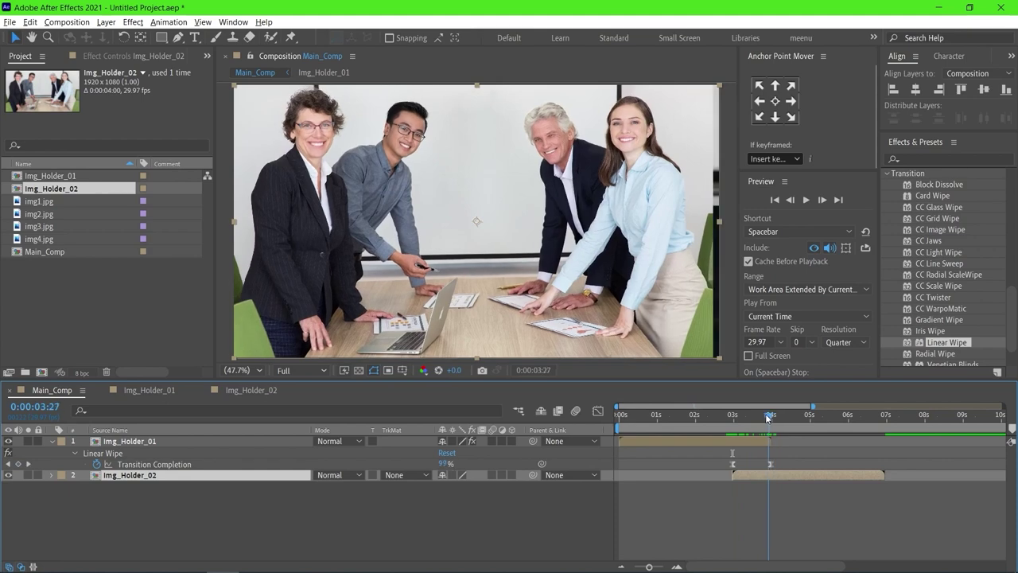
{"action": "left_click_drag", "start_coordinate": [748, 419], "coordinate": [793, 419]}
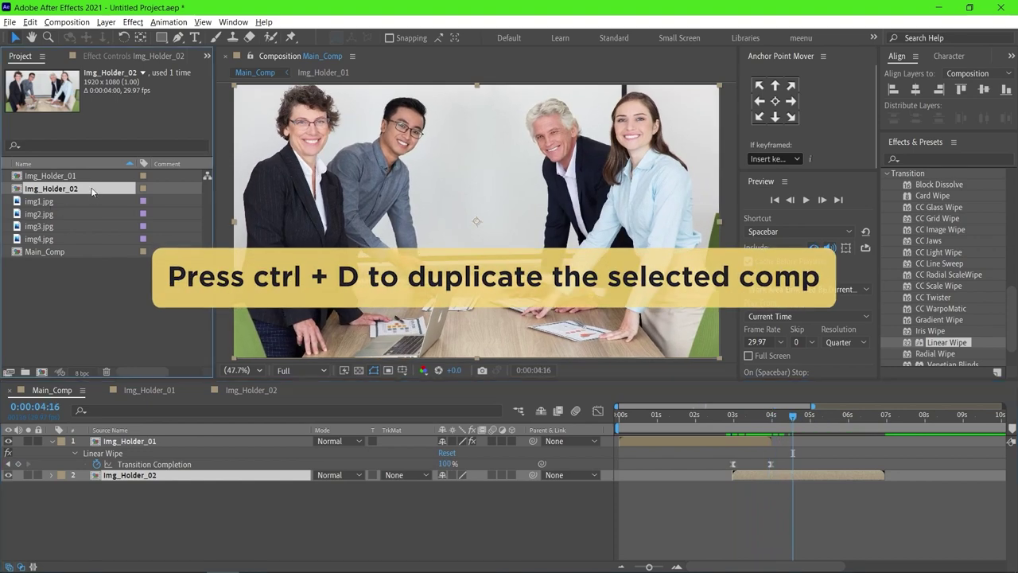
Duplicate Img_Holder_02 as Img_Holder_03 and swap img2.jpg for img3.jpg, keeping its Scale keyframes.
{"action": "key", "text": "ctrl+d"}
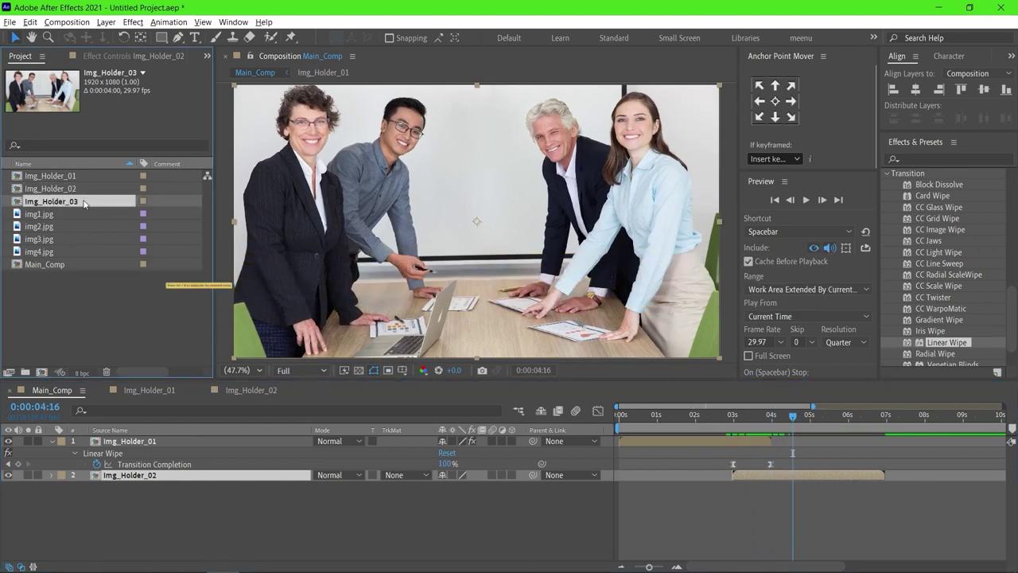
{"action": "double_click", "coordinate": [84, 202]}
{"action": "left_click", "coordinate": [146, 441]}
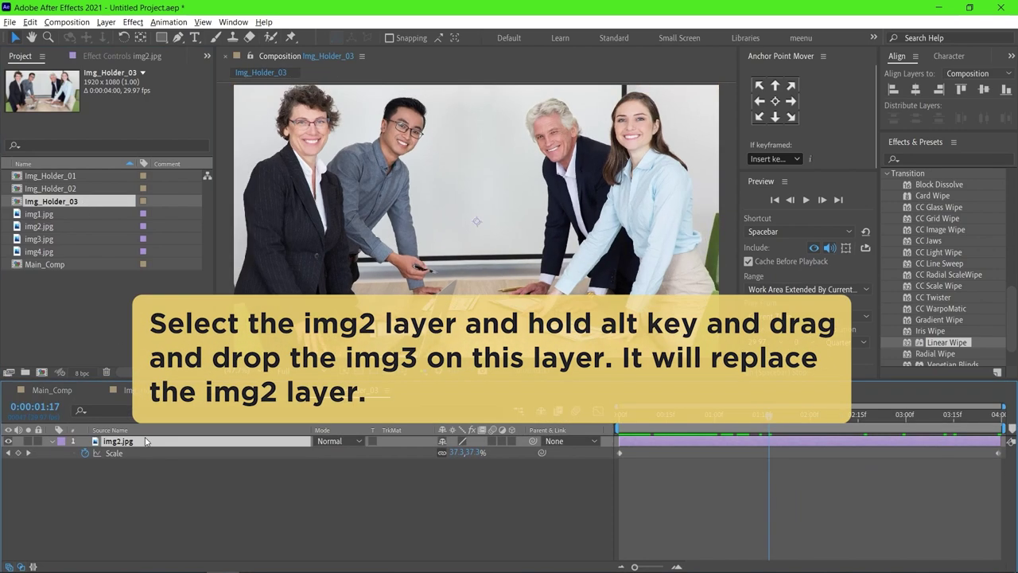
{"action": "left_click_drag", "start_coordinate": [79, 239], "coordinate": [124, 442]}
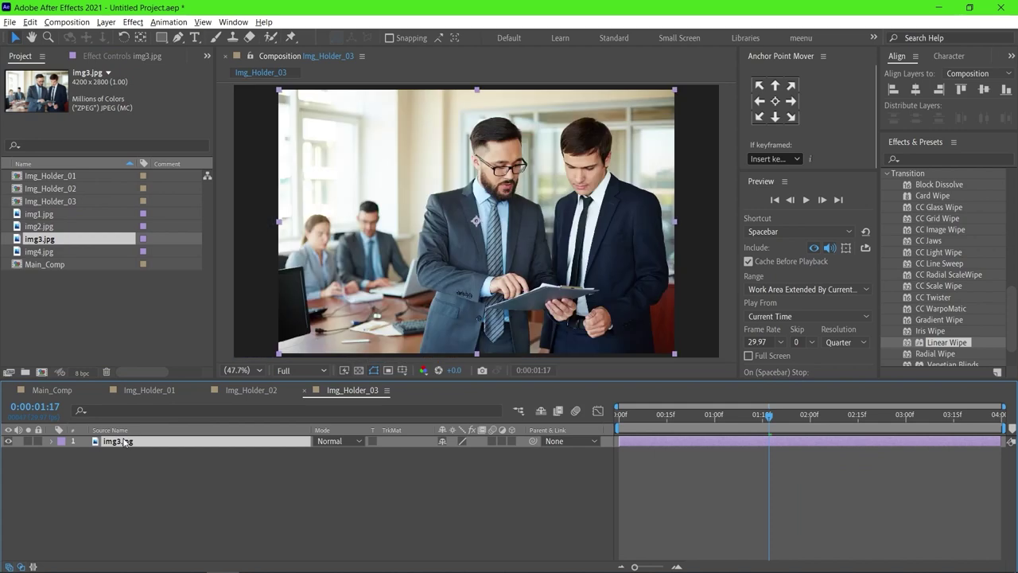
{"action": "left_click", "coordinate": [620, 414]}
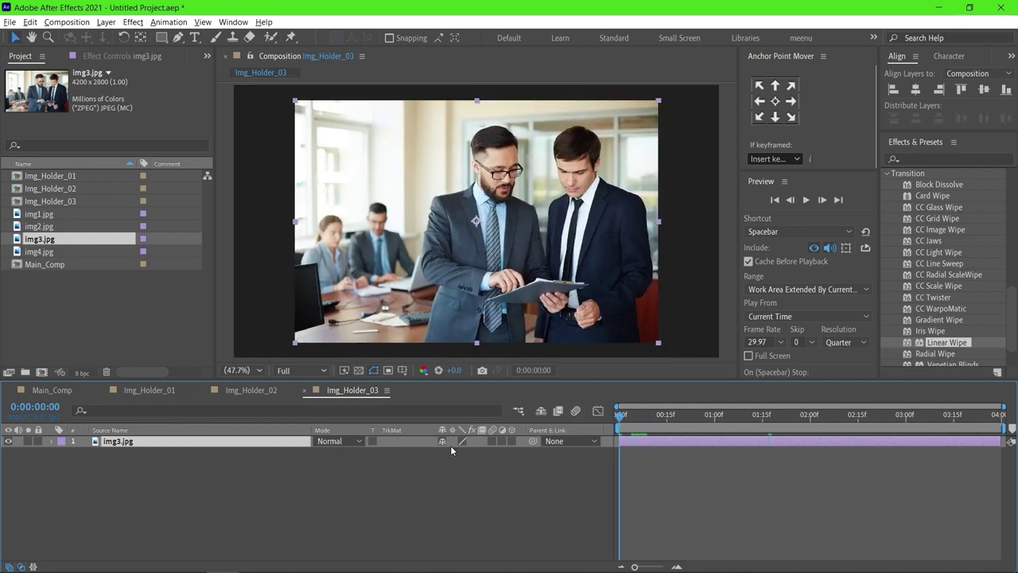
Fit img3.jpg to the Img_Holder_03 width and scrub through its zoom.
{"action": "key", "text": "s"}
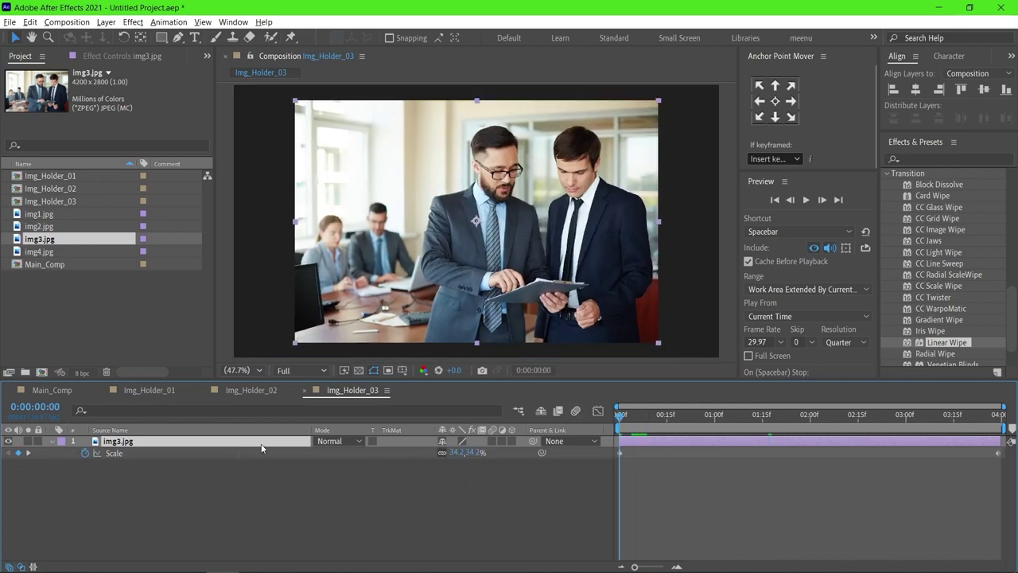
{"action": "right_click", "coordinate": [262, 448]}
{"action": "mouse_move", "coordinate": [316, 166]}
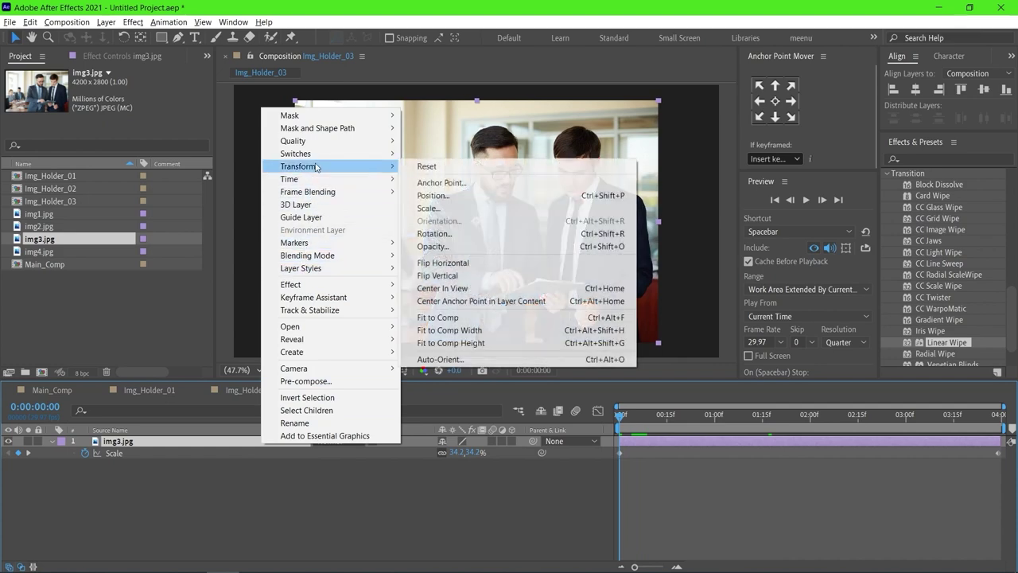
{"action": "left_click", "coordinate": [441, 333]}
{"action": "left_click_drag", "start_coordinate": [646, 412], "coordinate": [1010, 433]}
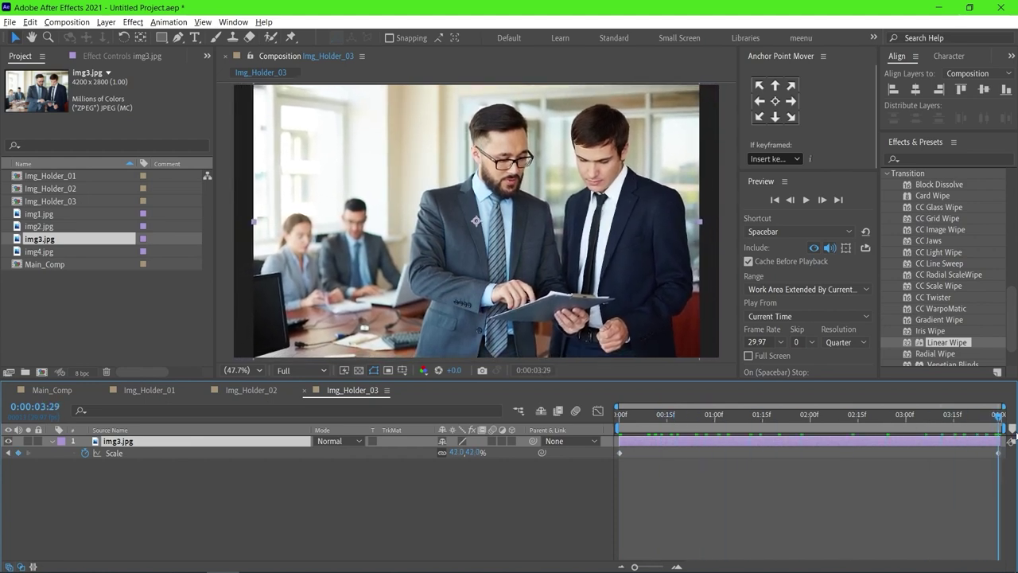
Set img3.jpg's end Scale keyframe to 50%, preview the zoom, and return to Main_Comp.
{"action": "left_click", "coordinate": [475, 452]}
{"action": "key", "text": "Return"}
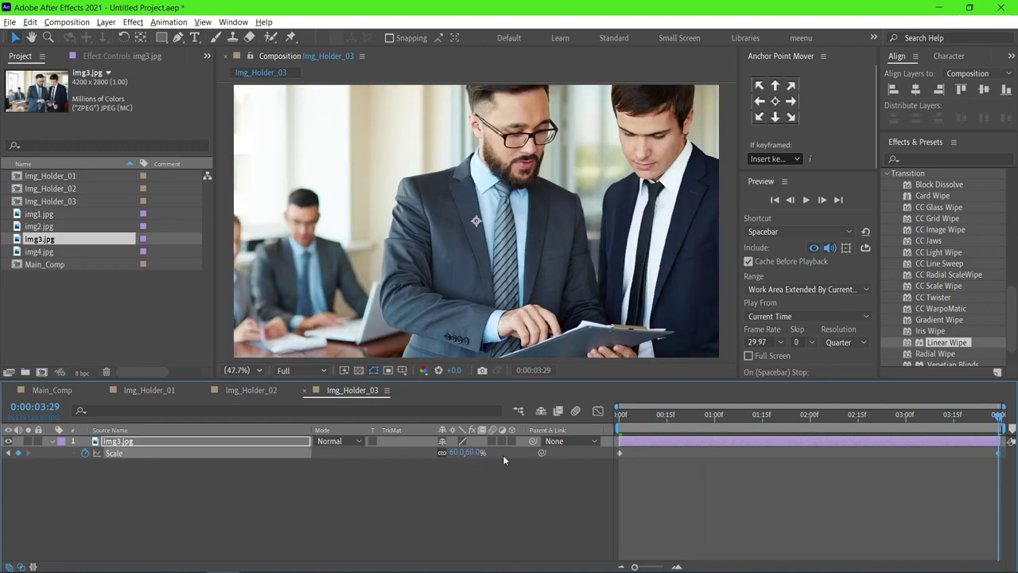
{"action": "left_click", "coordinate": [617, 420]}
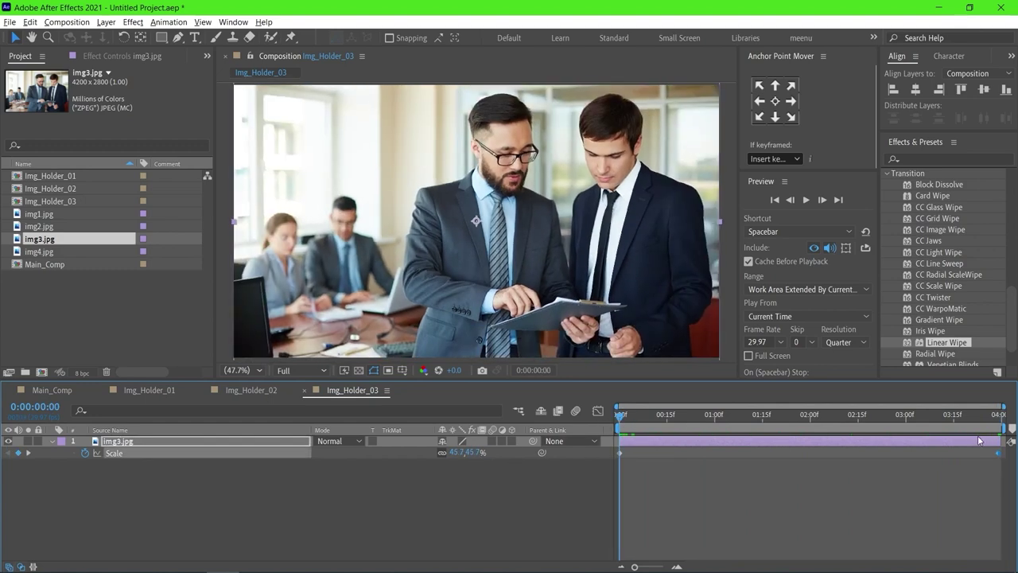
{"action": "left_click", "coordinate": [997, 415]}
{"action": "left_click", "coordinate": [475, 453]}
{"action": "type", "text": "0"}
{"action": "key", "text": "Return"}
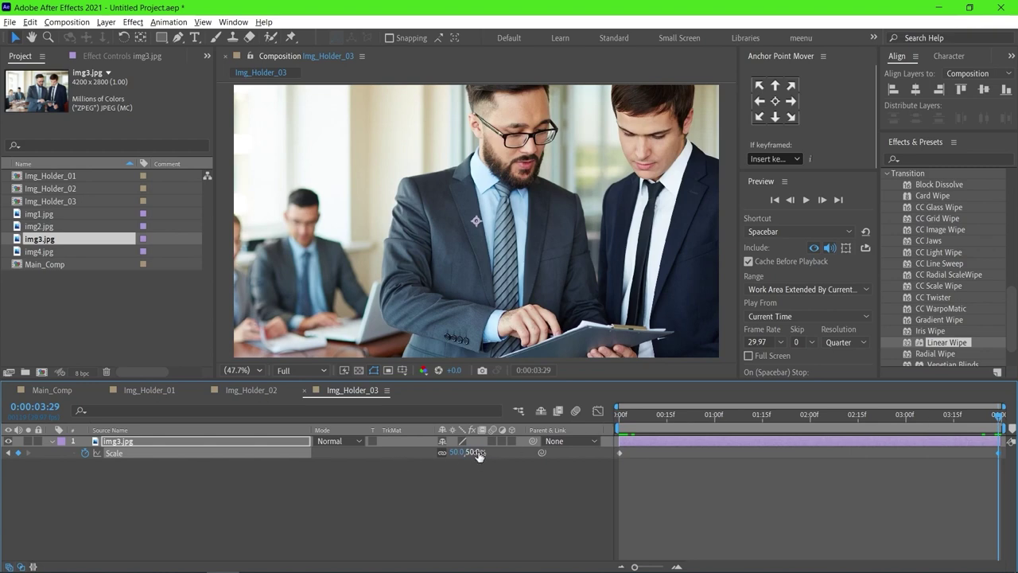
{"action": "key", "text": "Home"}
{"action": "key", "text": "space"}
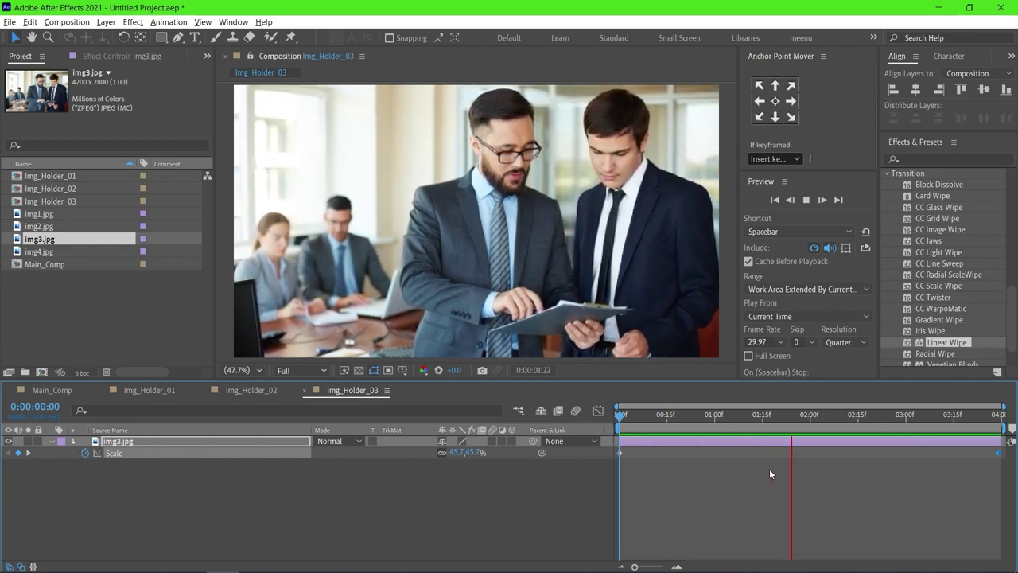
{"action": "key", "text": "space"}
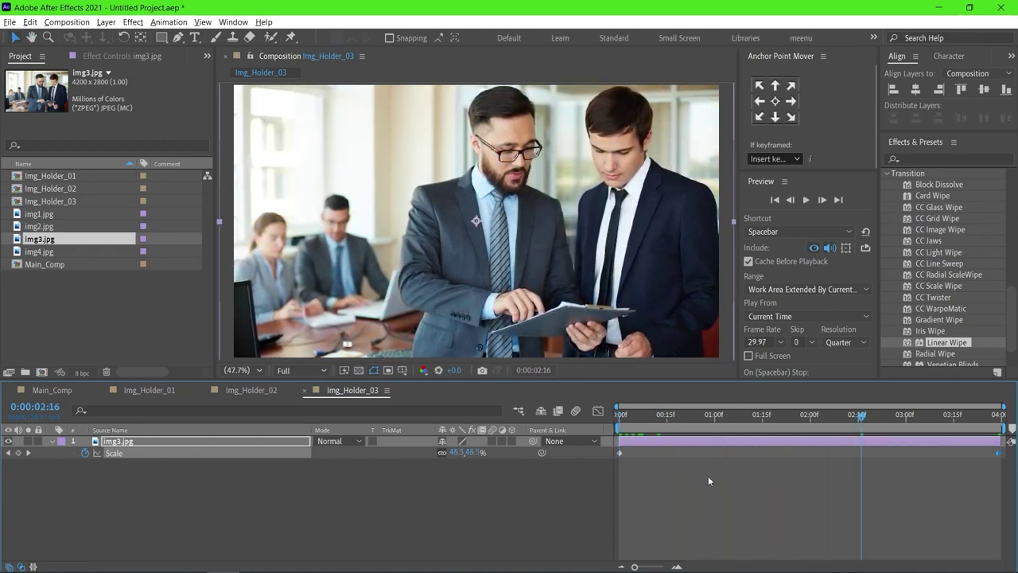
{"action": "left_click", "coordinate": [33, 389]}
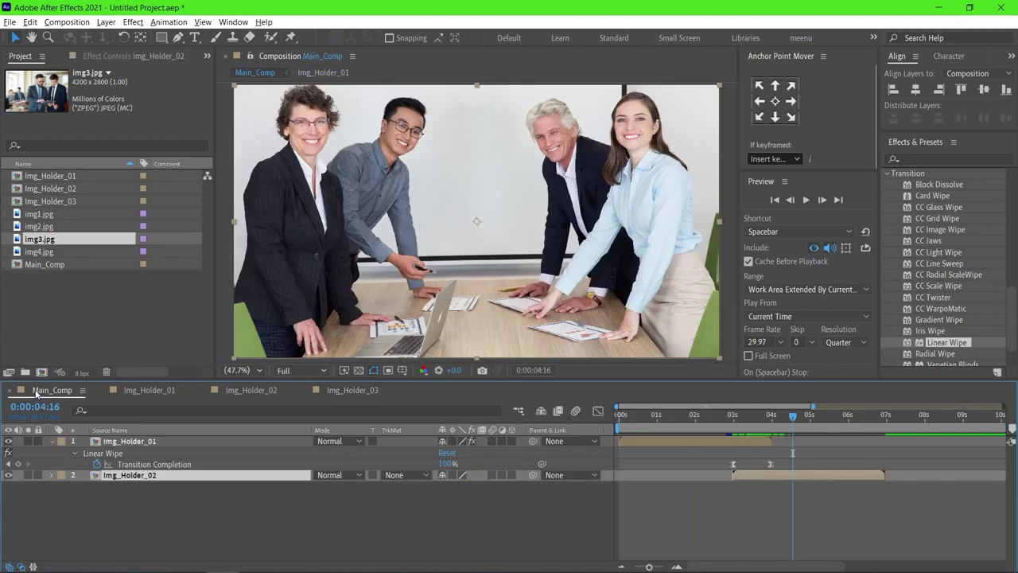
Add Img_Holder_03 to Main_Comp as a layer starting at 0:00:05:29.
{"action": "left_click", "coordinate": [847, 415]}
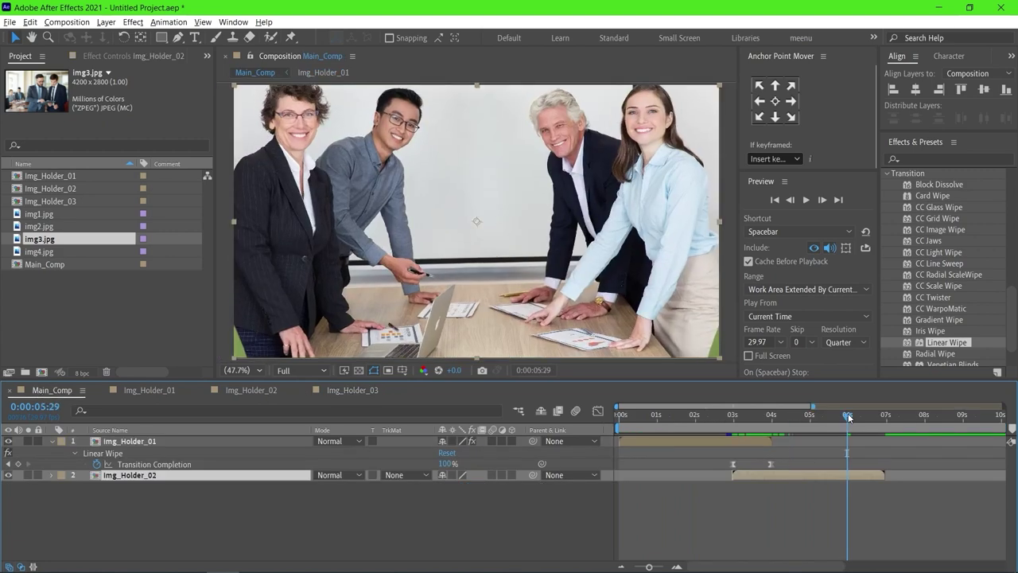
{"action": "left_click_drag", "start_coordinate": [74, 200], "coordinate": [106, 489]}
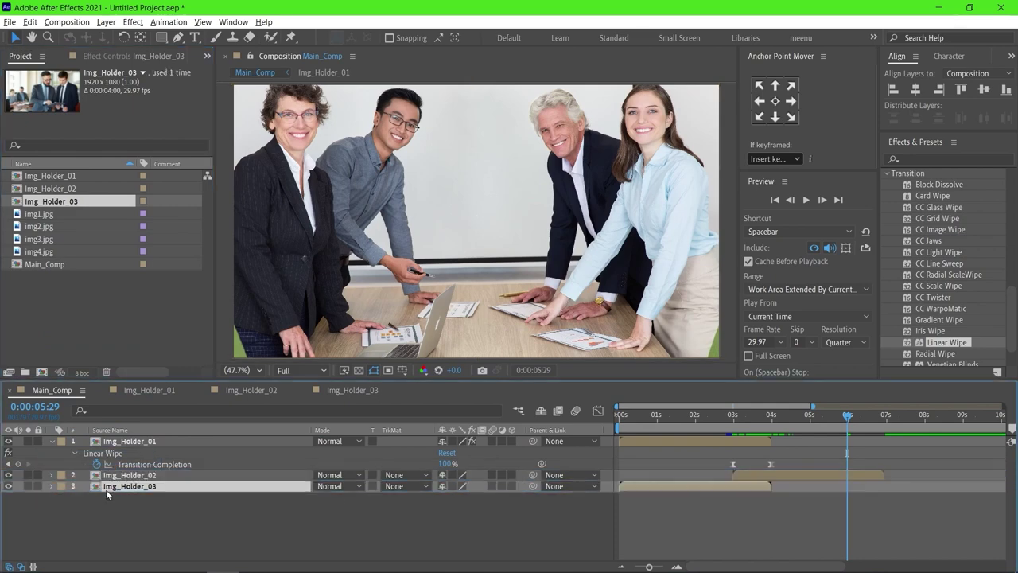
{"action": "key", "text": "bracketleft"}
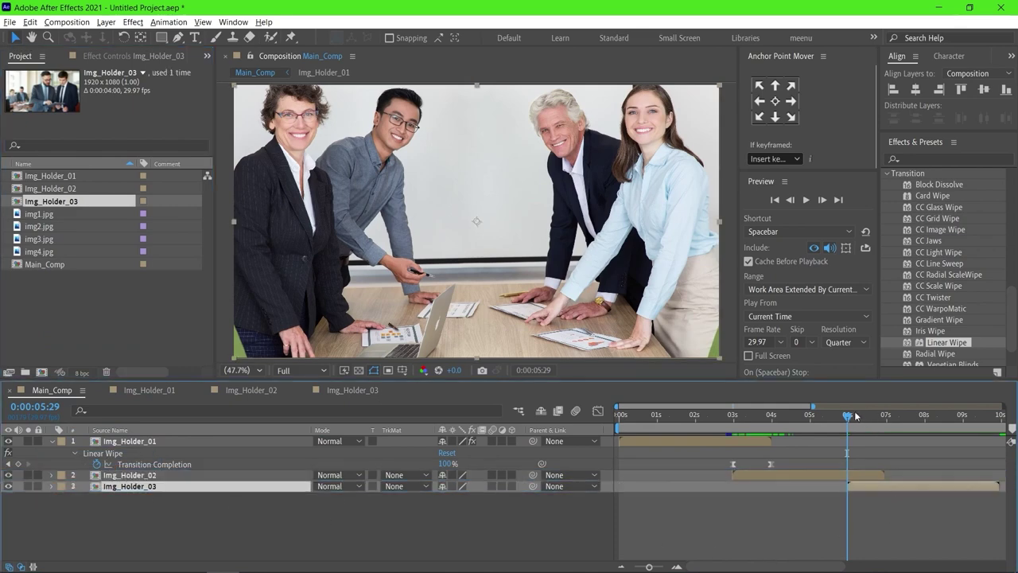
Select Img_Holder_01's Linear Wipe effect in Effect Controls for copying.
{"action": "left_click", "coordinate": [753, 442]}
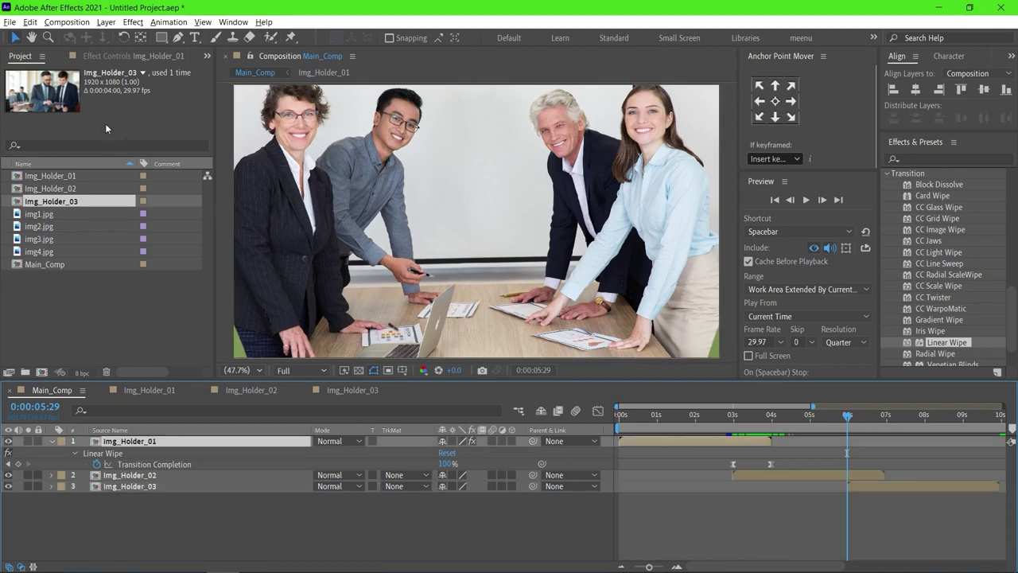
{"action": "left_click", "coordinate": [125, 54]}
{"action": "left_click", "coordinate": [60, 84]}
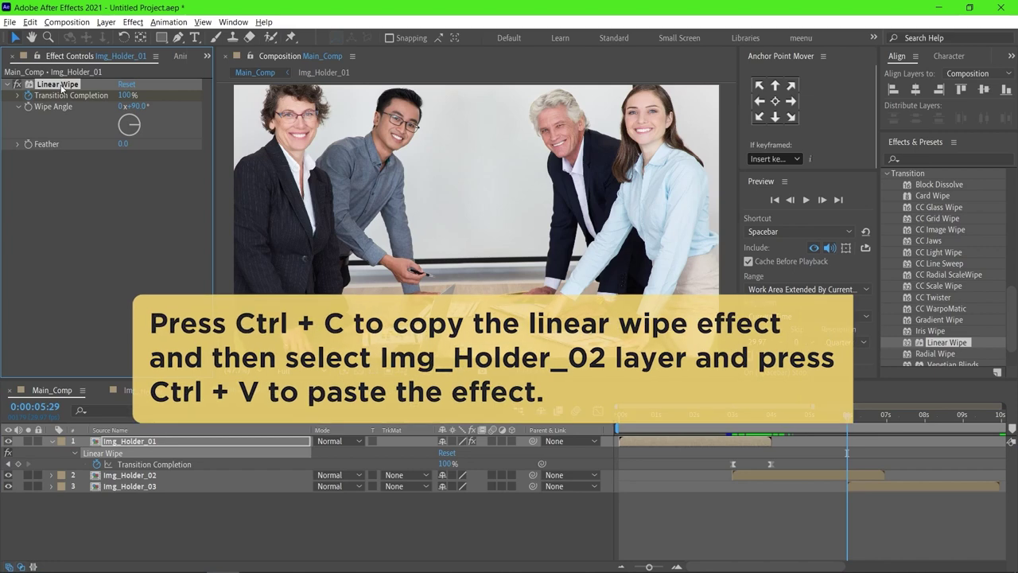
Show Img_Holder_02's wipe keyframes and move the 100% keyframe to 0:00:06:29.
{"action": "left_click", "coordinate": [854, 475]}
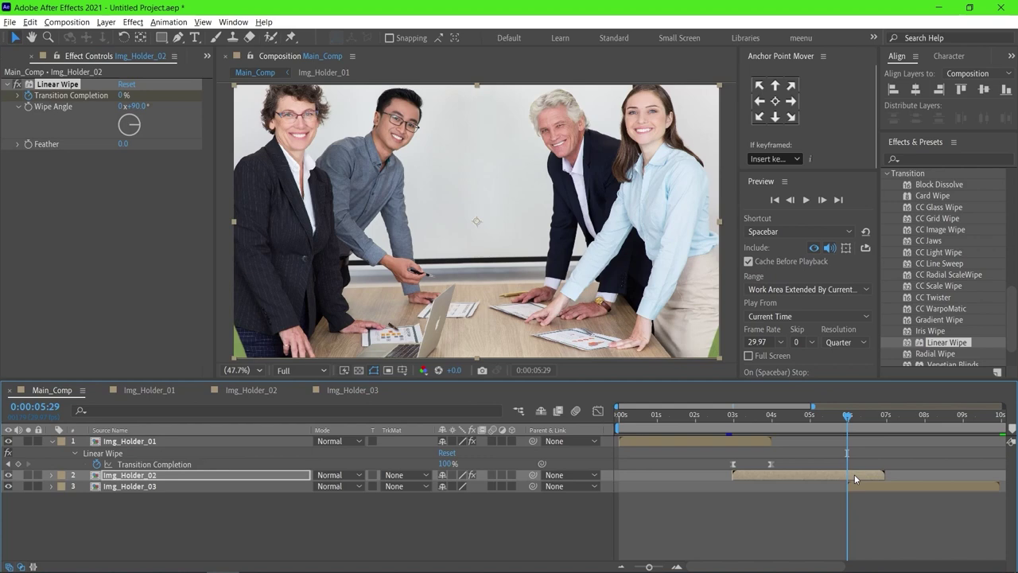
{"action": "key", "text": "u"}
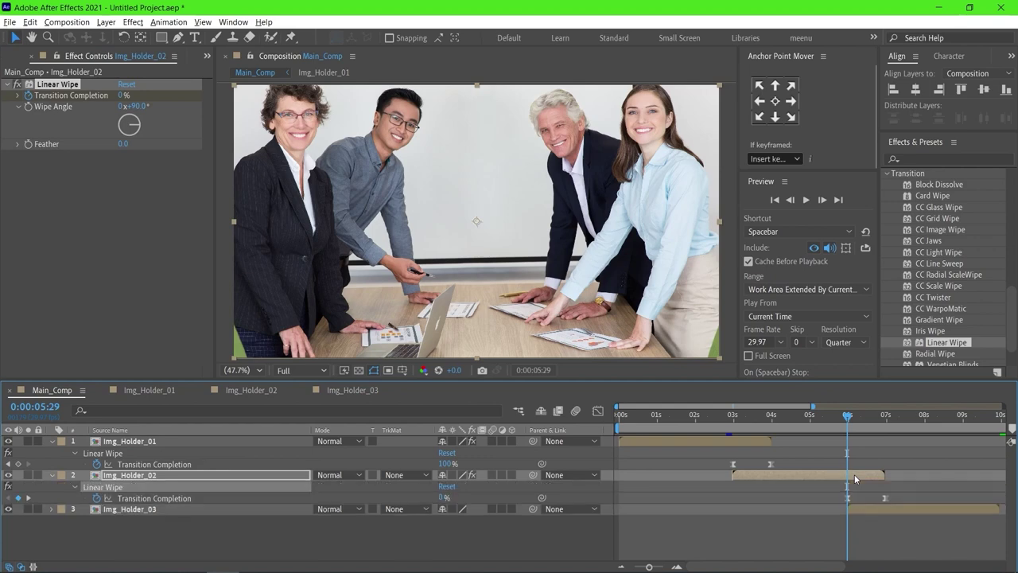
{"action": "left_click_drag", "start_coordinate": [848, 416], "coordinate": [884, 417]}
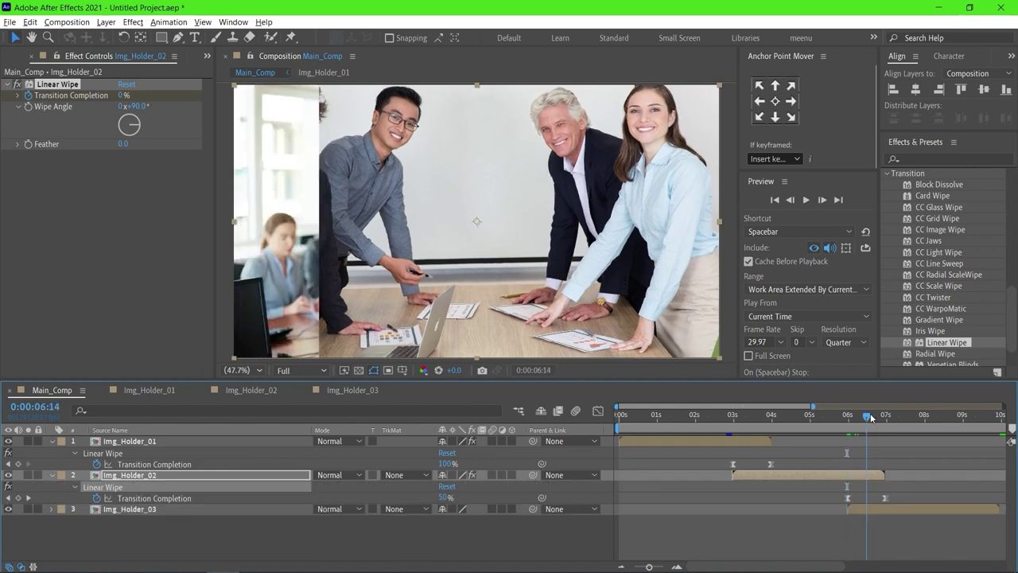
{"action": "left_click", "coordinate": [847, 498]}
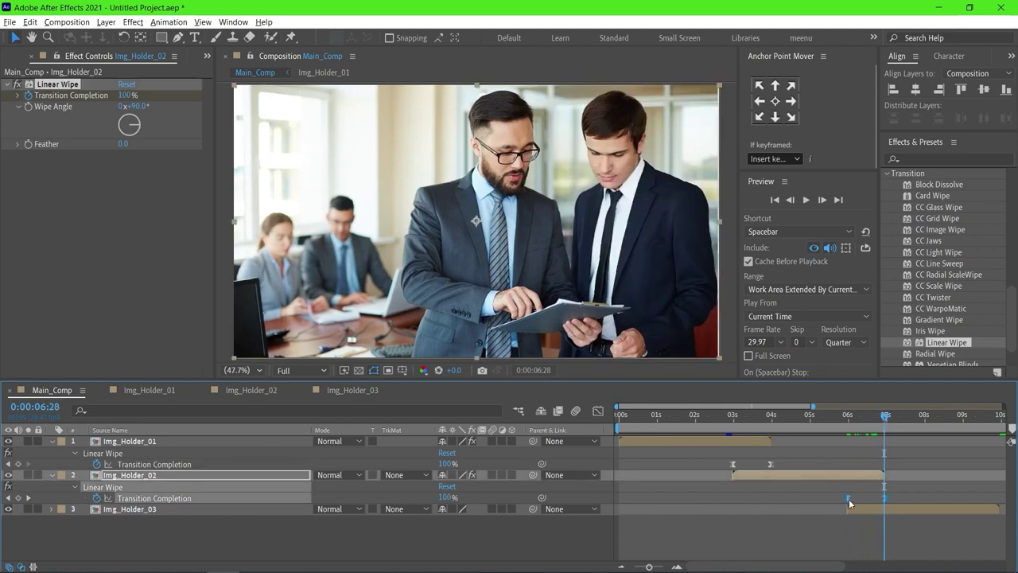
{"action": "key", "text": "ctrl+c"}
{"action": "key", "text": "ctrl+v"}
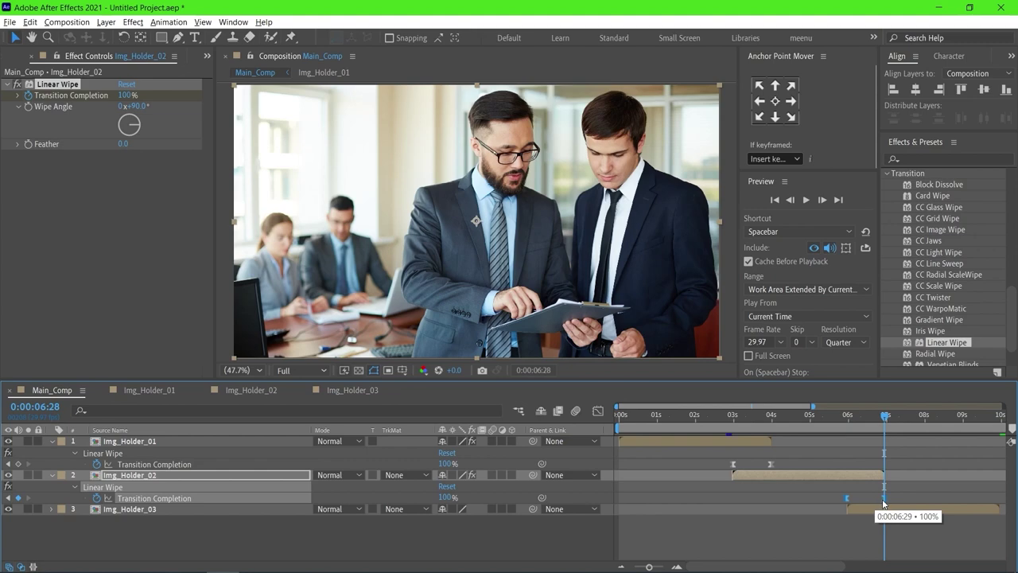
Check the wipe partway through and reselect Img_Holder_02's Wipe Angle for editing.
{"action": "left_click", "coordinate": [902, 460]}
{"action": "left_click", "coordinate": [883, 415]}
{"action": "mouse_move", "coordinate": [877, 420]}
{"action": "left_mouse_down"}
{"action": "mouse_move", "coordinate": [860, 426]}
{"action": "mouse_move", "coordinate": [871, 427]}
{"action": "left_mouse_up"}
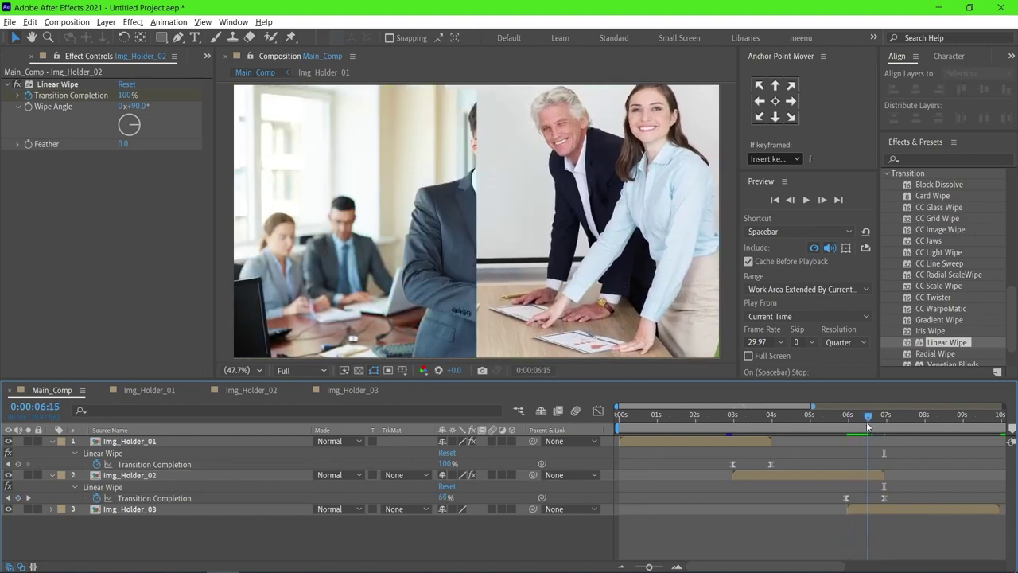
{"action": "left_click", "coordinate": [860, 475]}
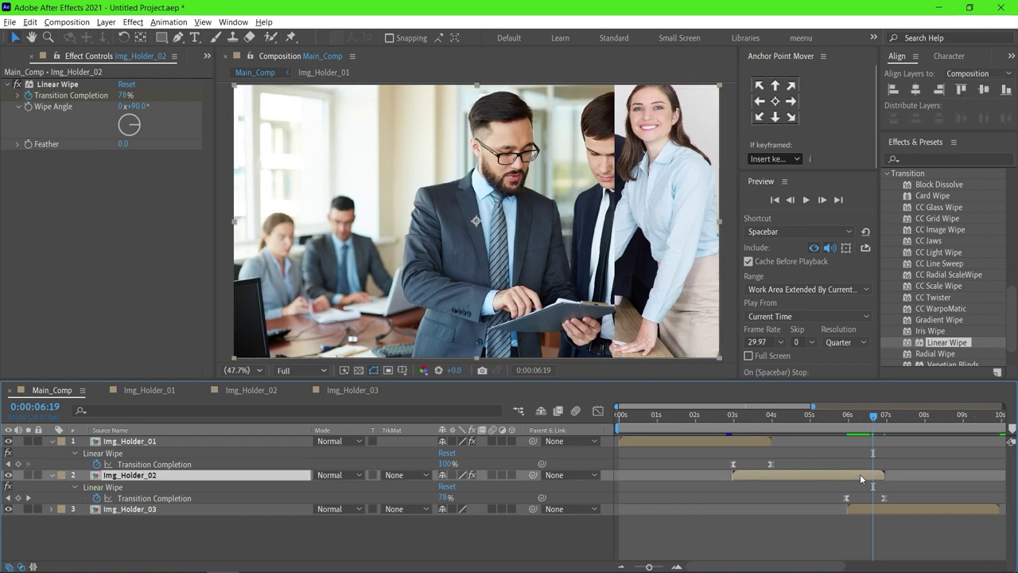
{"action": "left_click", "coordinate": [137, 107]}
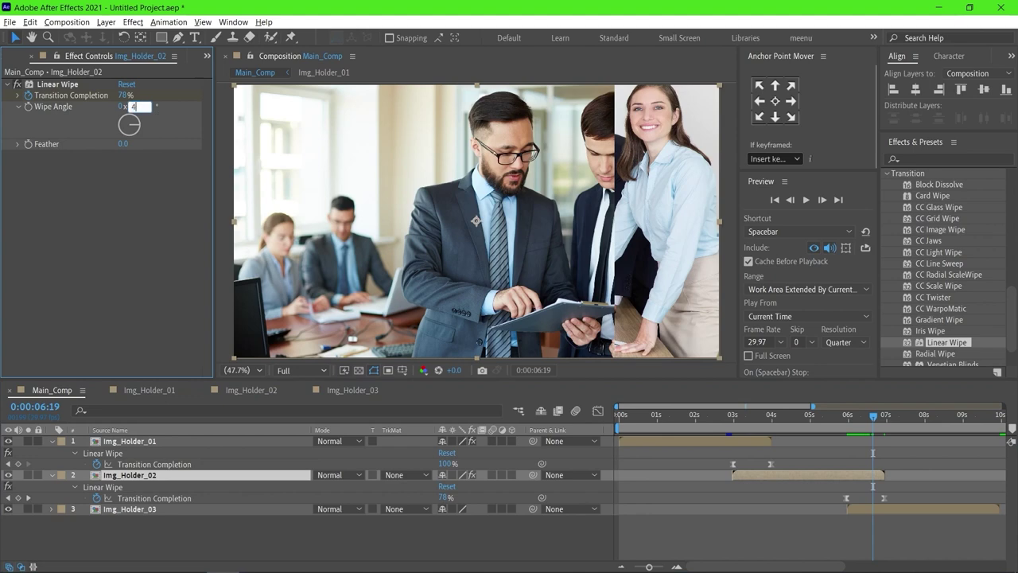
Enter a 45° Wipe Angle and scrub the diagonal wipe through to 0:00:08:28.
{"action": "type", "text": "45"}
{"action": "key", "text": "Return"}
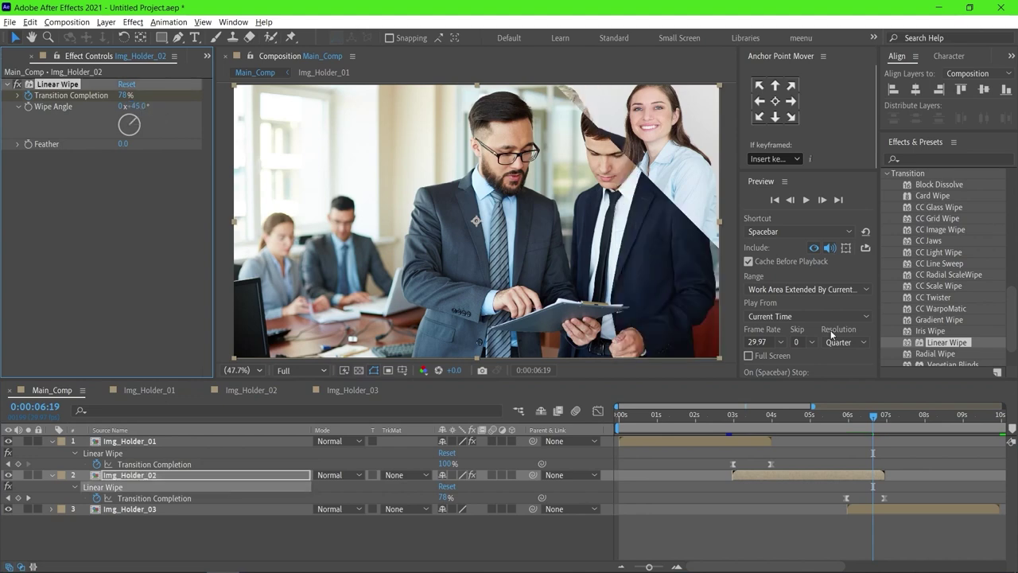
{"action": "left_click_drag", "start_coordinate": [833, 413], "coordinate": [869, 416]}
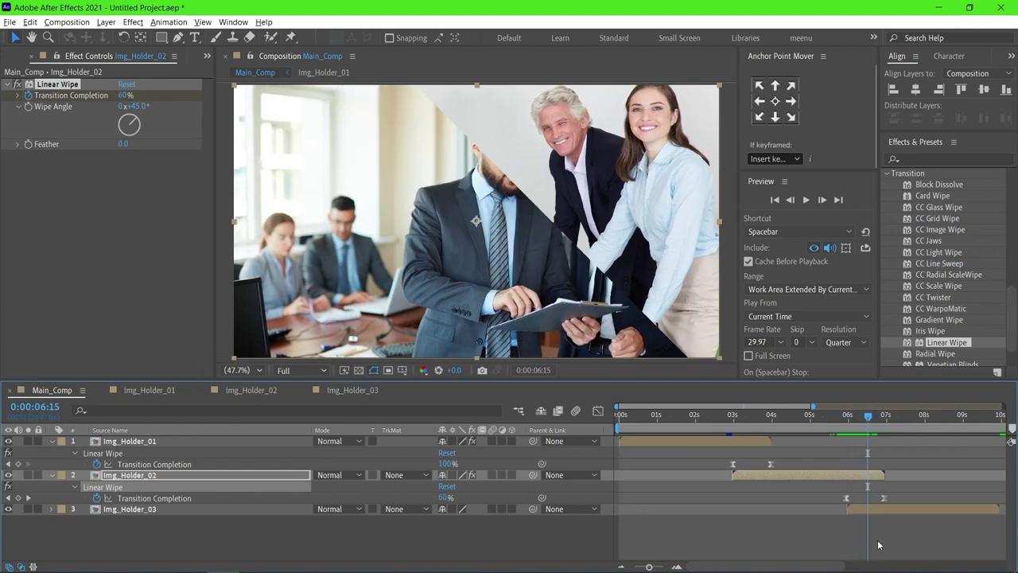
{"action": "left_click_drag", "start_coordinate": [833, 569], "coordinate": [931, 569]}
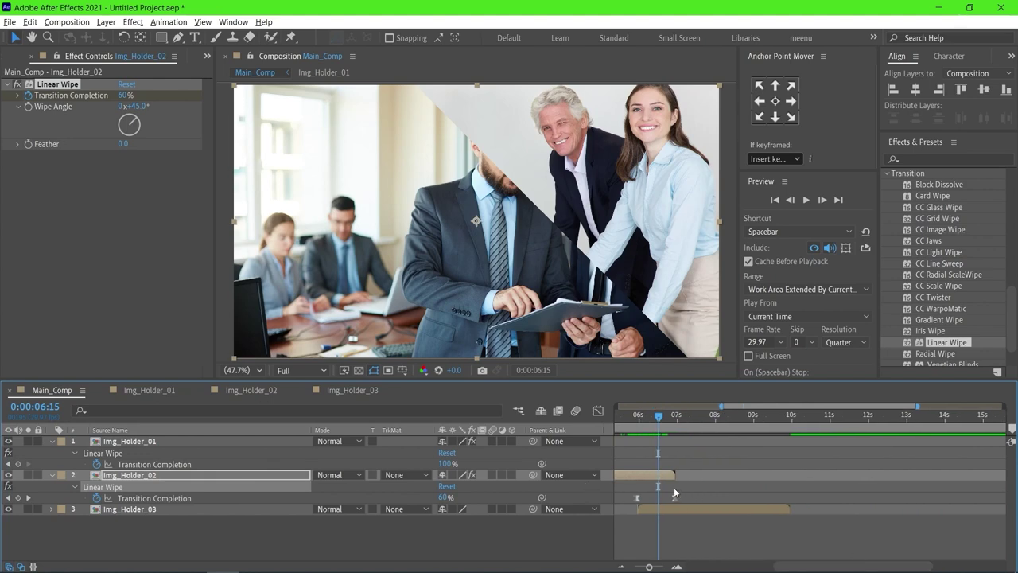
{"action": "left_click_drag", "start_coordinate": [764, 414], "coordinate": [752, 415]}
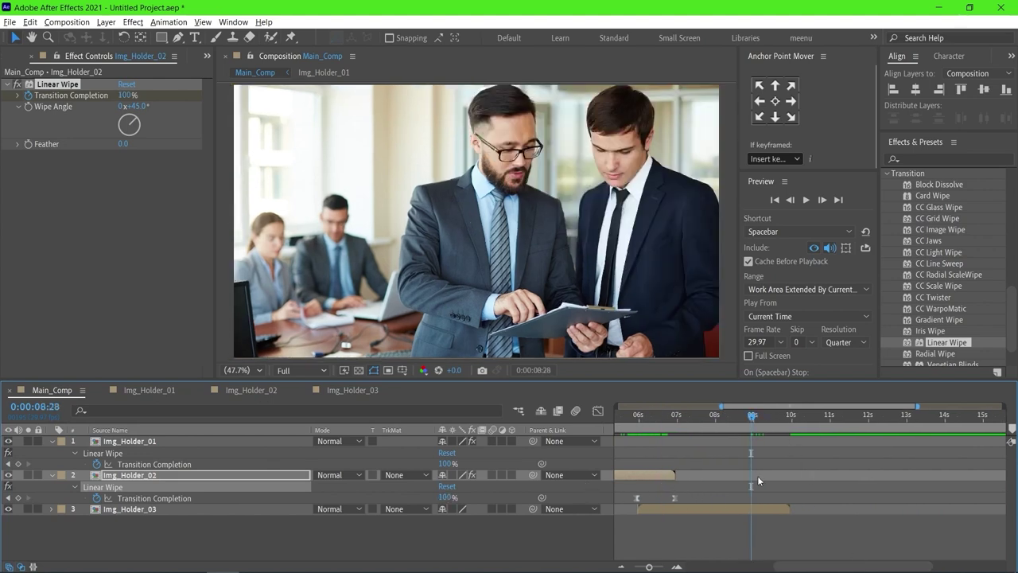
{"action": "left_click", "coordinate": [760, 510]}
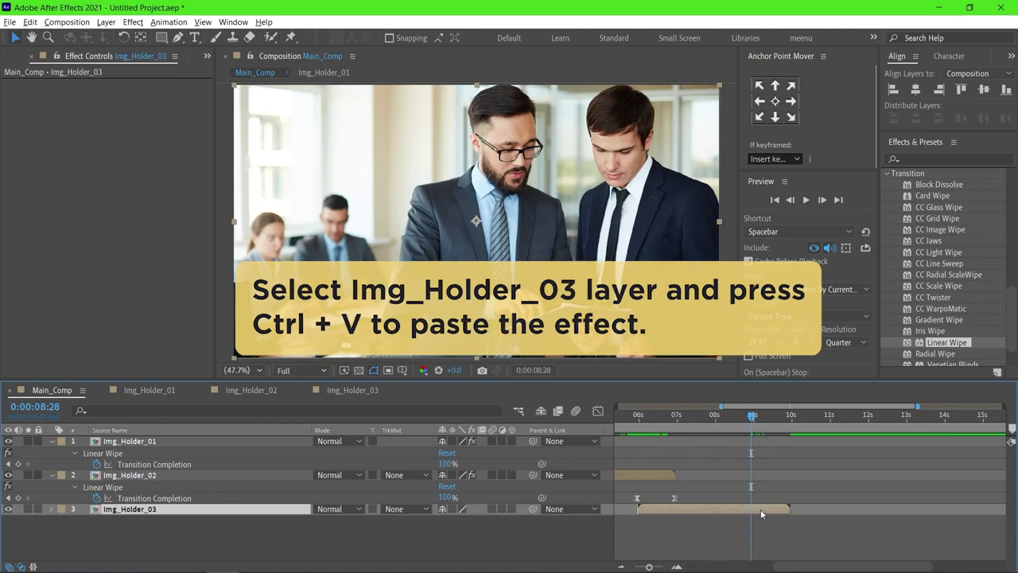
Paste the Linear Wipe onto Img_Holder_03 and view its keyframes at the halfway point.
{"action": "key", "text": "ctrl+v"}
{"action": "key", "text": "u"}
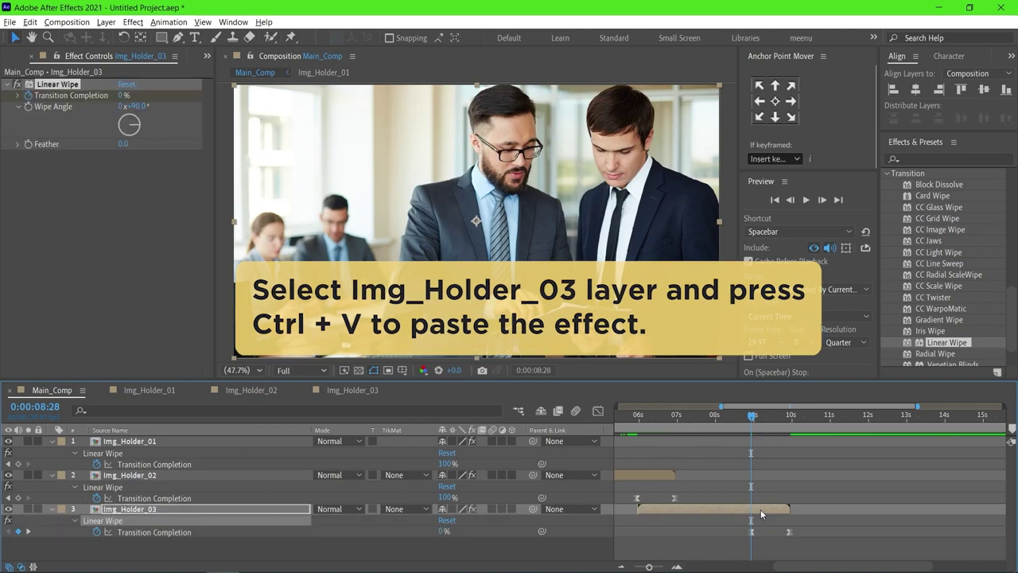
{"action": "left_click", "coordinate": [763, 415]}
{"action": "left_click_drag", "start_coordinate": [763, 415], "coordinate": [770, 417]}
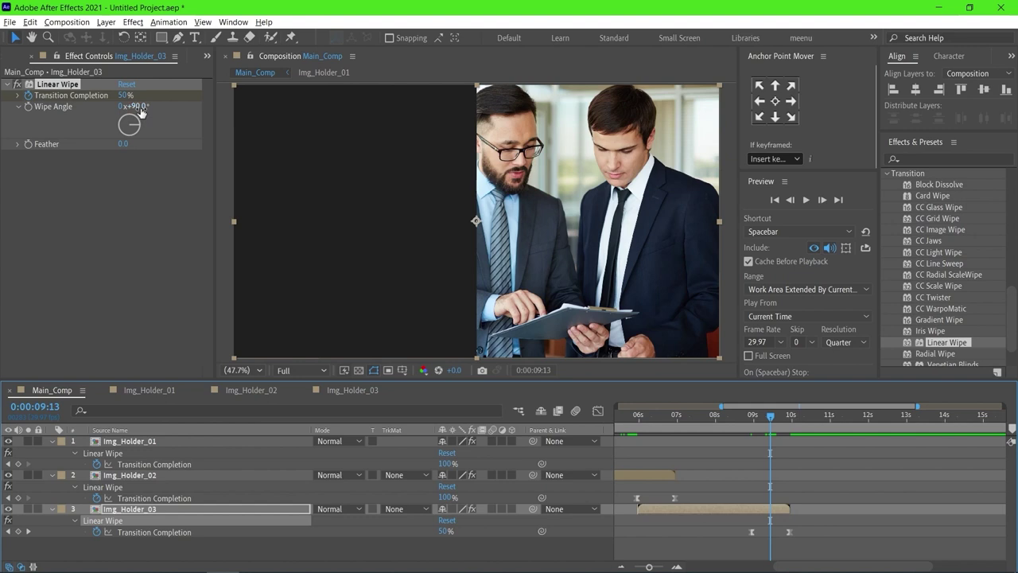
Set Img_Holder_03's Wipe Angle to 0° and check the vertical wipe.
{"action": "left_click", "coordinate": [138, 106]}
{"action": "key", "text": "Return"}
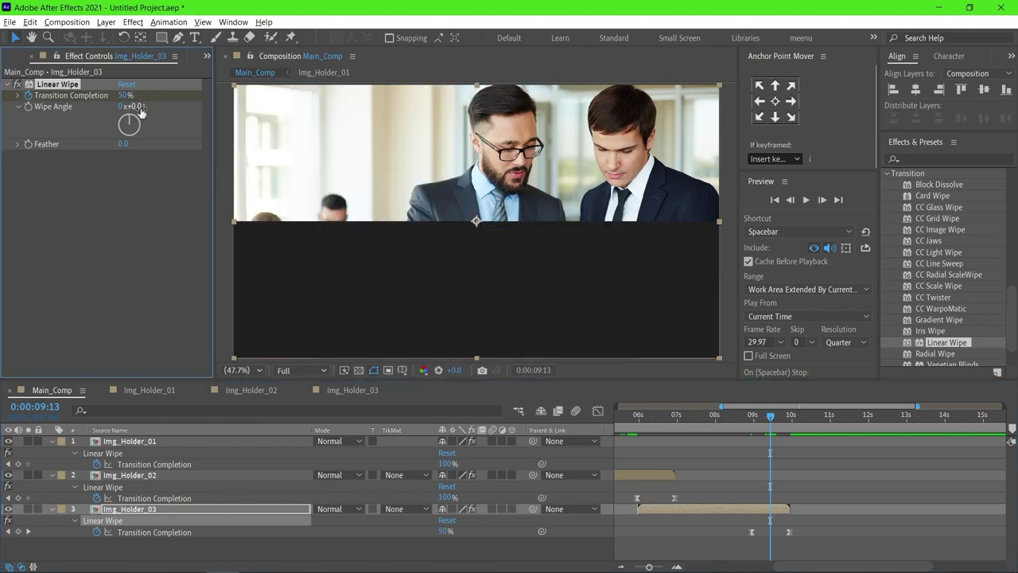
{"action": "left_click_drag", "start_coordinate": [758, 420], "coordinate": [777, 419]}
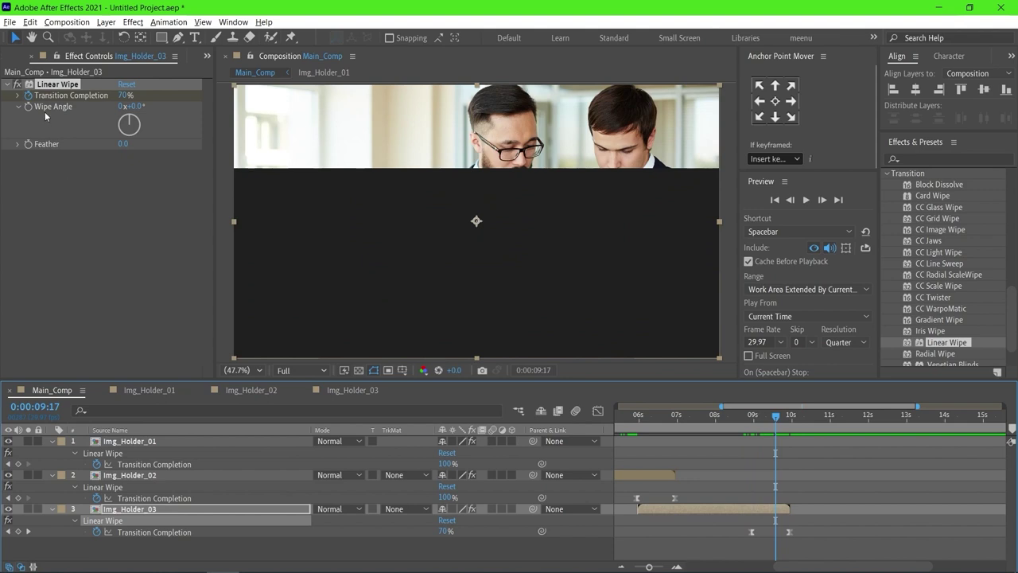
{"action": "left_click", "coordinate": [207, 55]}
{"action": "left_click", "coordinate": [235, 71]}
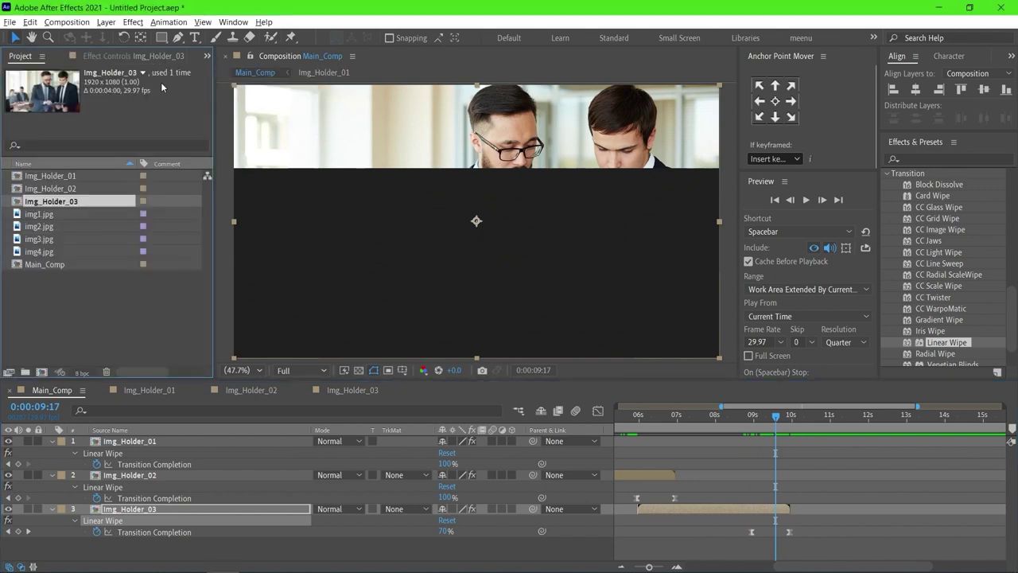
Duplicate Img_Holder_03 as Img_Holder_04 and replace its img3.jpg layer with img4.jpg.
{"action": "key", "text": "ctrl+d"}
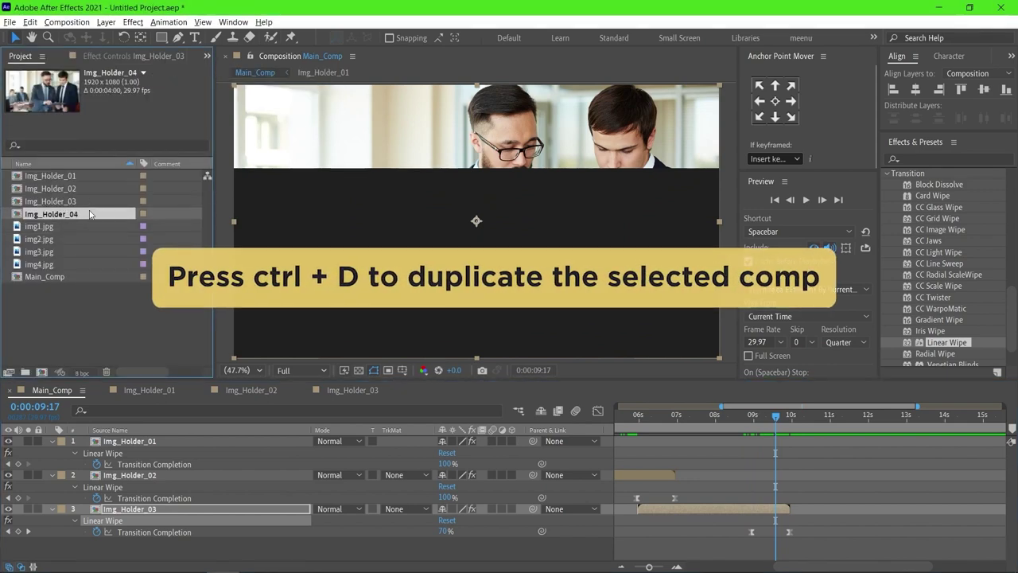
{"action": "double_click", "coordinate": [89, 214]}
{"action": "left_click", "coordinate": [205, 440]}
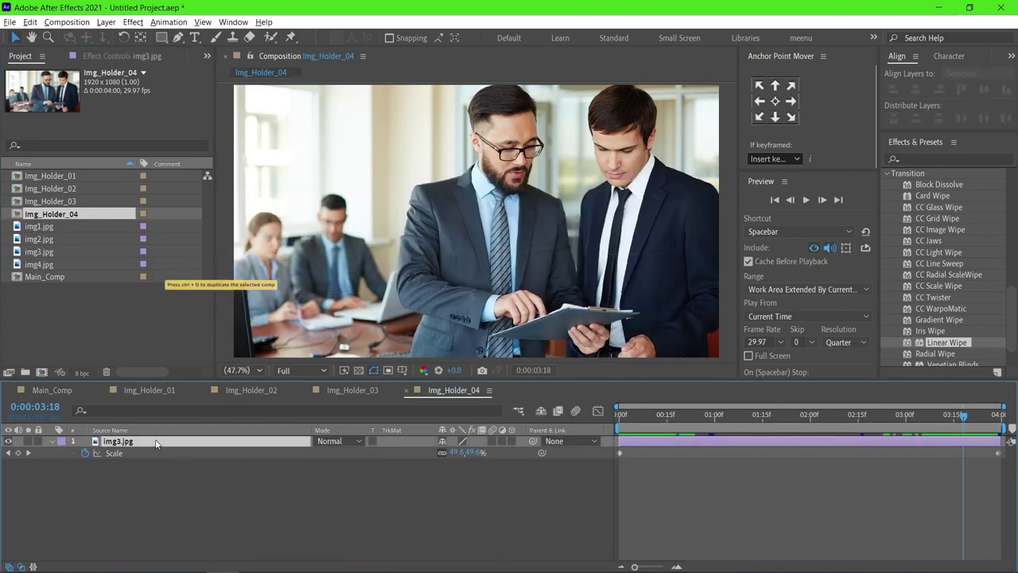
{"action": "left_click", "coordinate": [86, 264]}
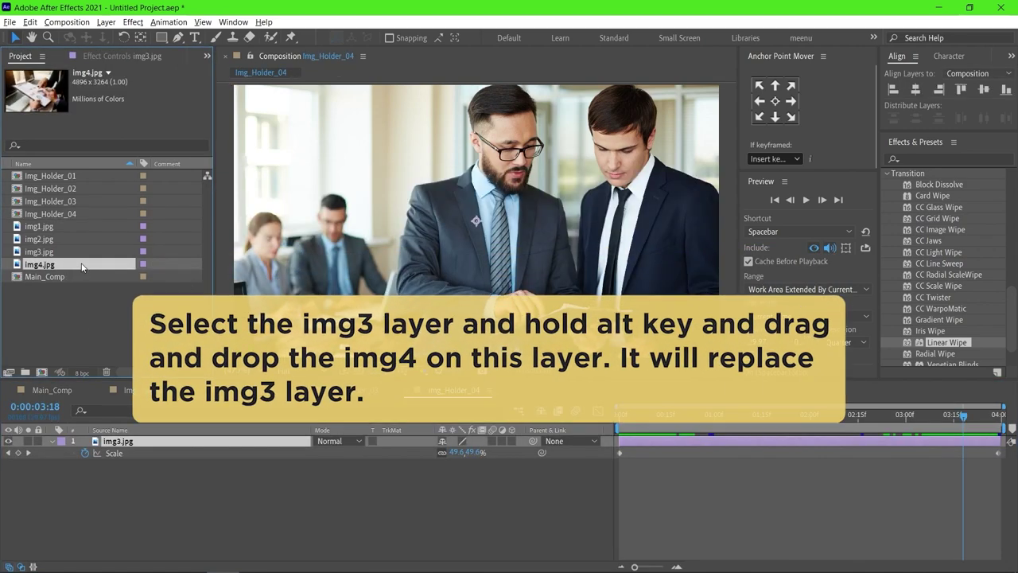
{"action": "left_click_drag", "start_coordinate": [85, 263], "coordinate": [129, 442]}
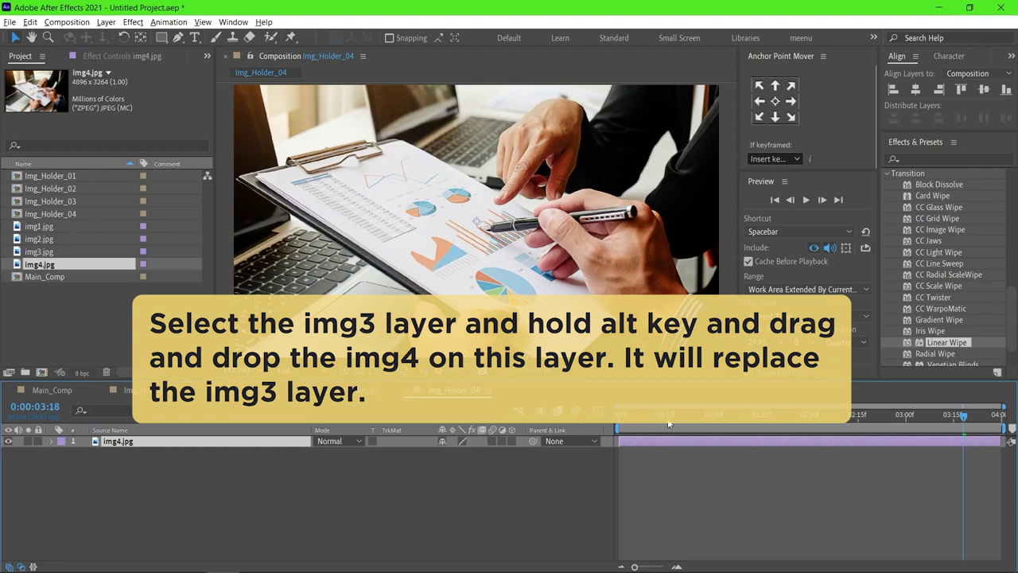
Preview the kept Scale zoom on img4.jpg, then return to Main_Comp.
{"action": "key", "text": "s"}
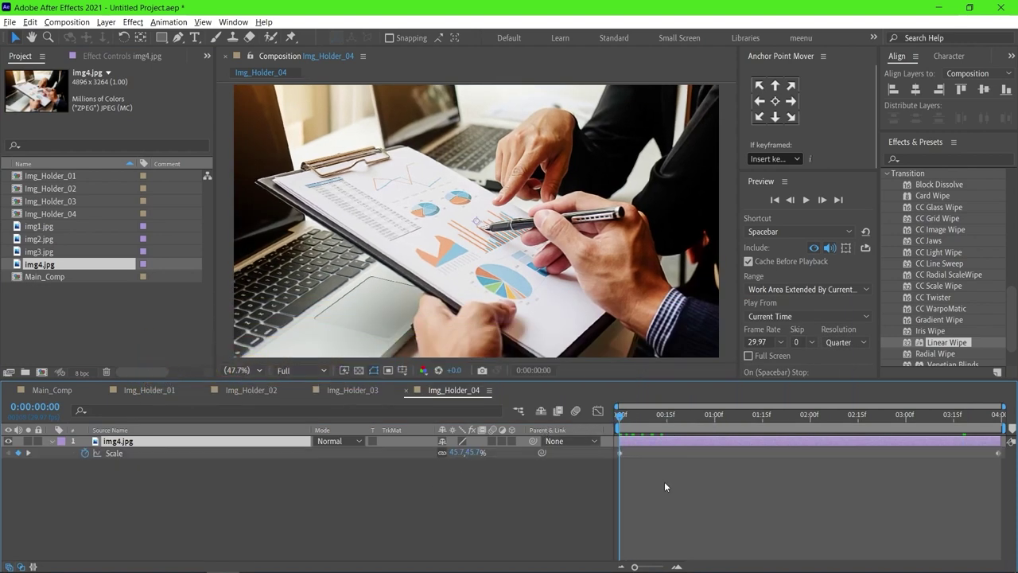
{"action": "mouse_move", "coordinate": [655, 418]}
{"action": "left_mouse_down"}
{"action": "mouse_move", "coordinate": [1013, 420]}
{"action": "mouse_move", "coordinate": [479, 422]}
{"action": "left_mouse_up"}
{"action": "key", "text": "space"}
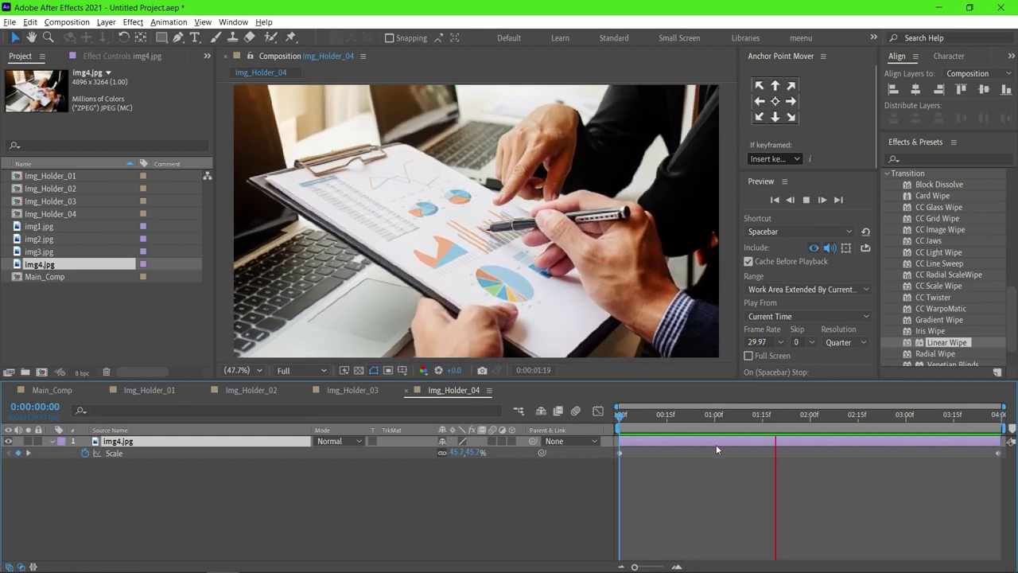
{"action": "key", "text": "space"}
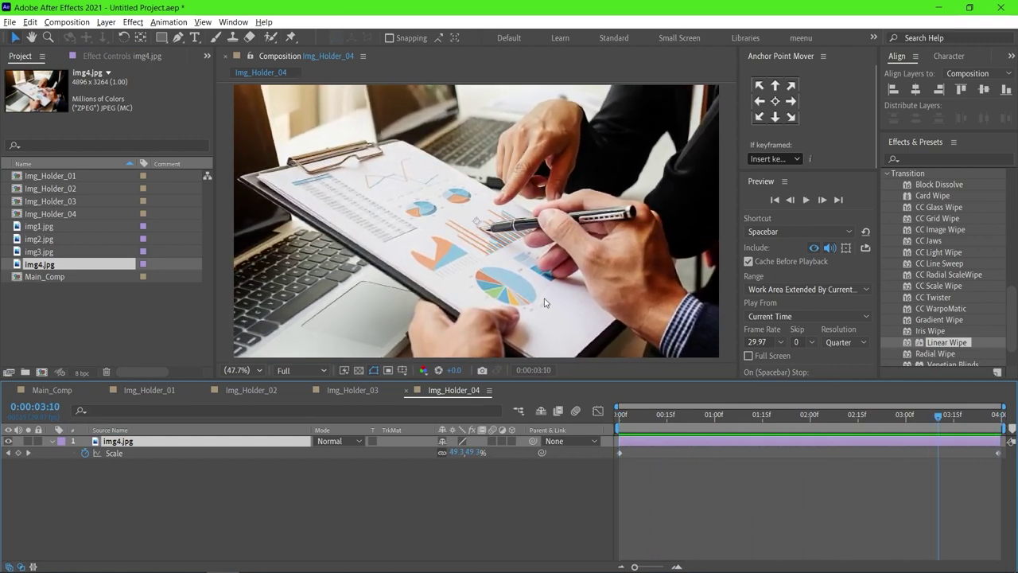
{"action": "left_click", "coordinate": [56, 390]}
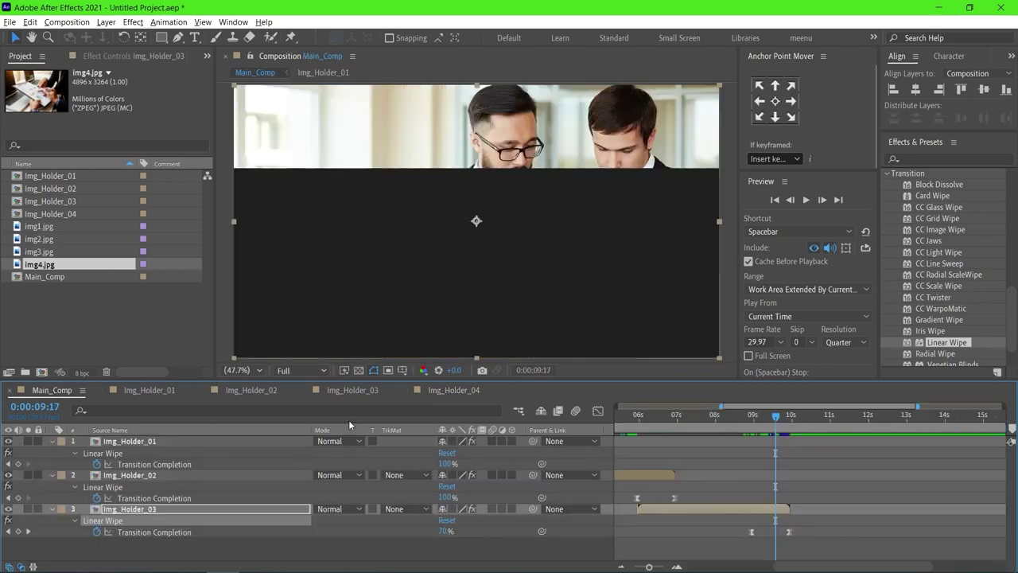
Place Img_Holder_04 as layer 4 starting at 0:00:08:28 and preview the new transition.
{"action": "left_click_drag", "start_coordinate": [86, 213], "coordinate": [136, 525]}
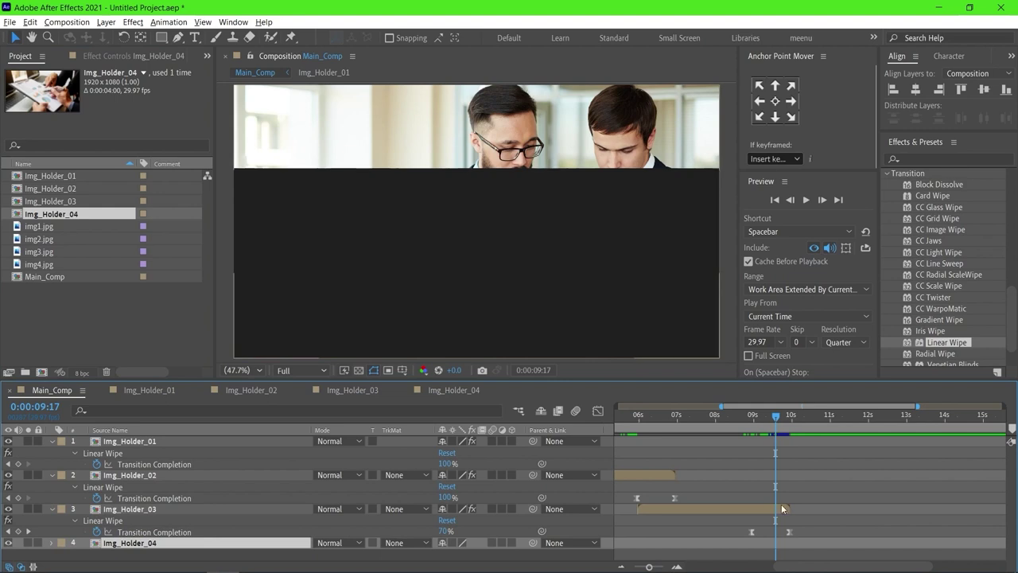
{"action": "left_click_drag", "start_coordinate": [775, 419], "coordinate": [750, 420]}
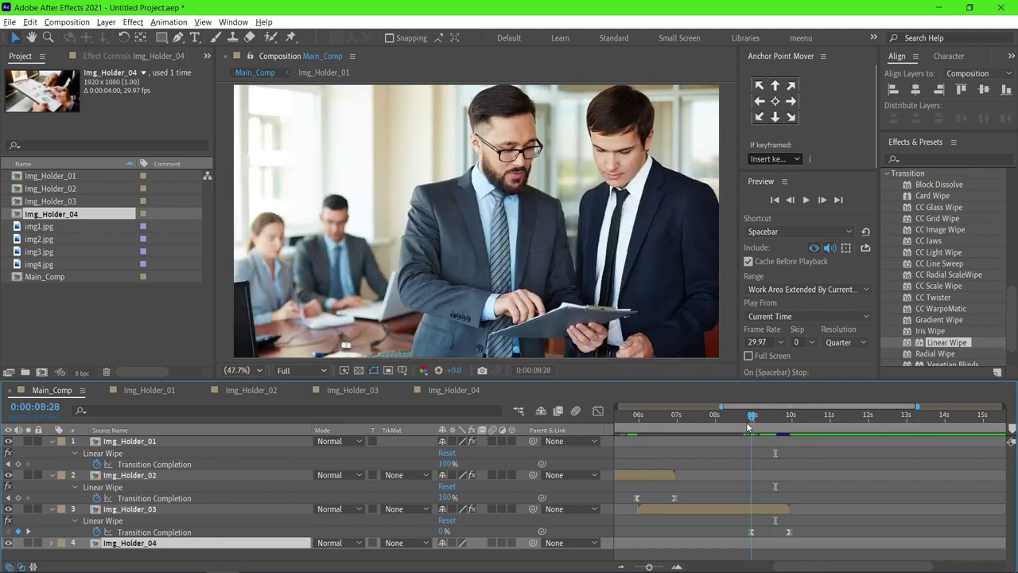
{"action": "key", "text": "bracketleft"}
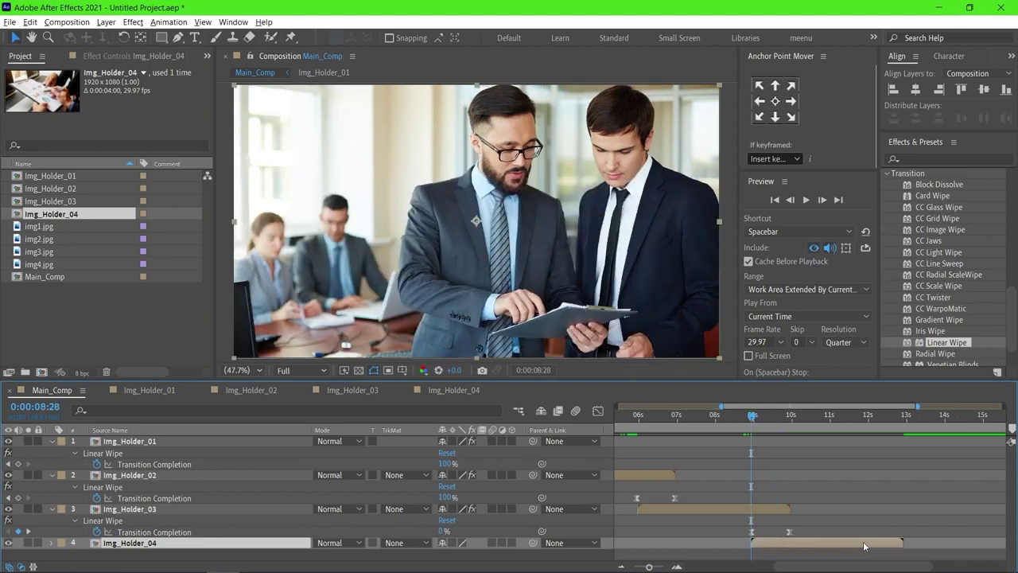
{"action": "key", "text": "space"}
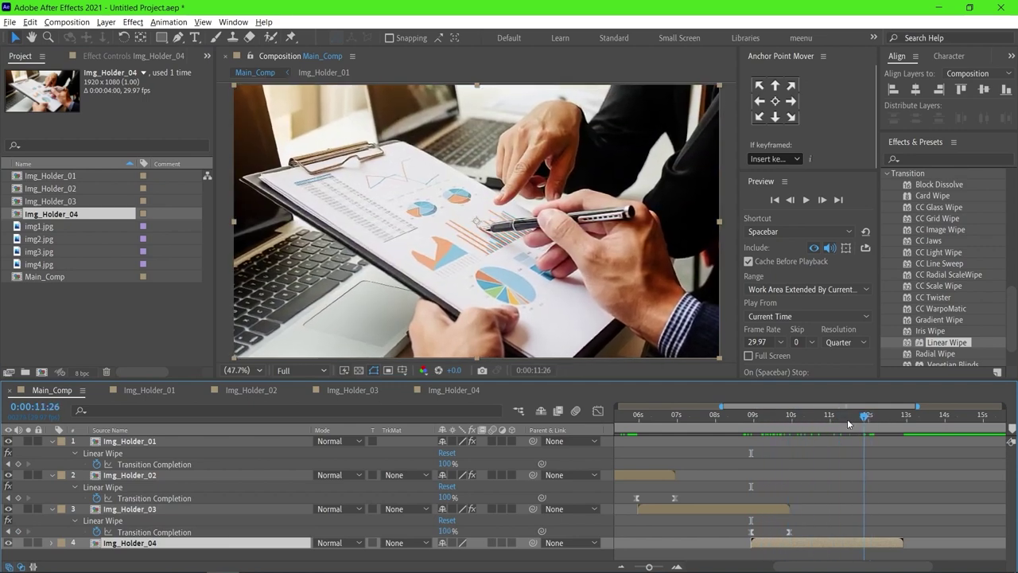
{"action": "left_click", "coordinate": [780, 419]}
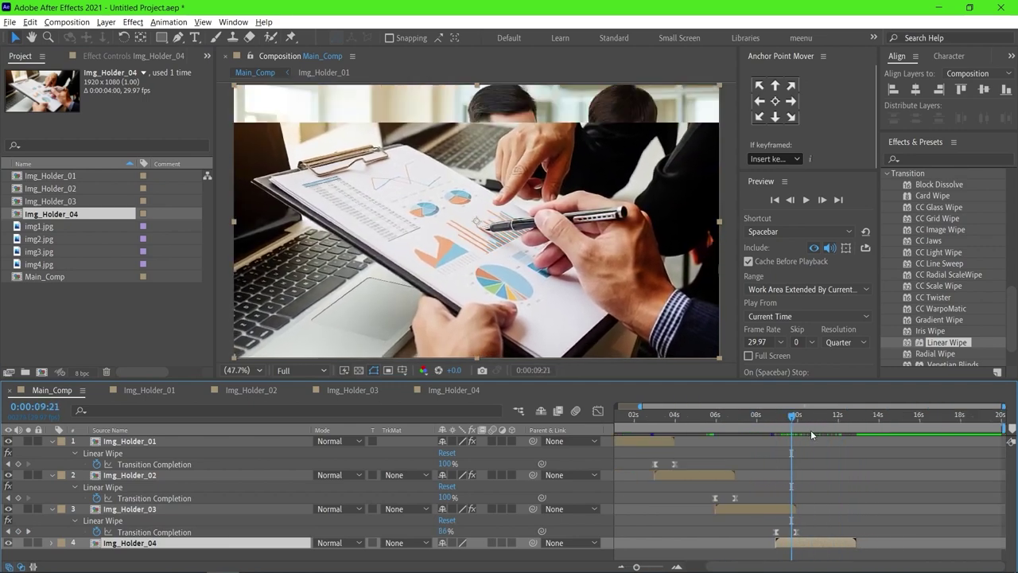
{"action": "key", "text": "minus"}
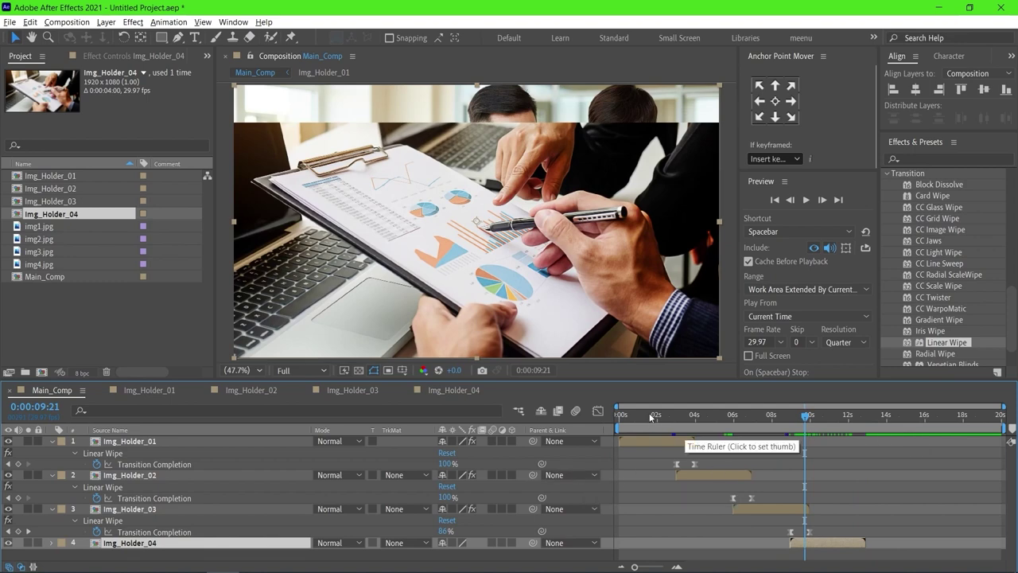
{"action": "left_click", "coordinate": [621, 414]}
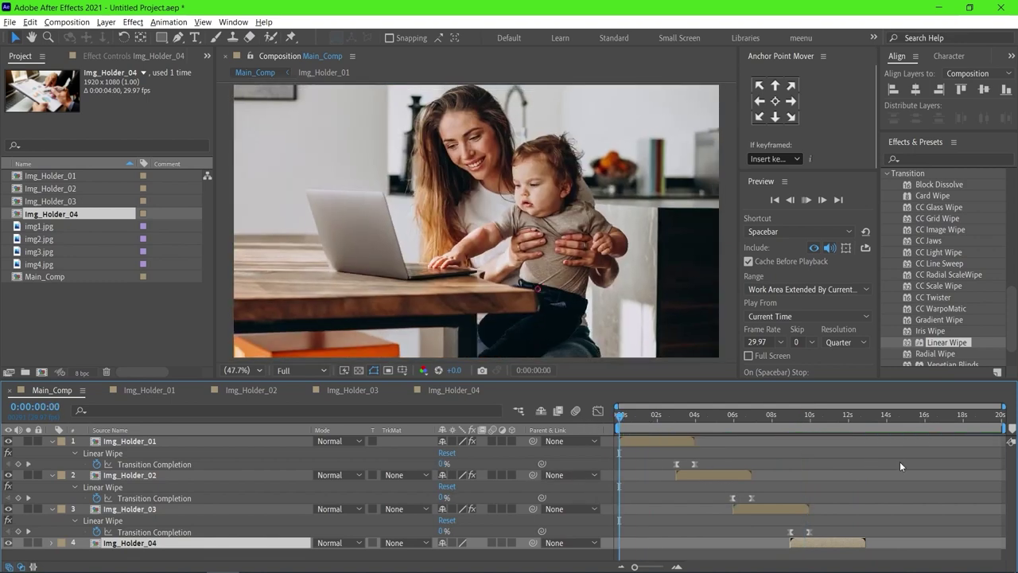
{"action": "key", "text": "space"}
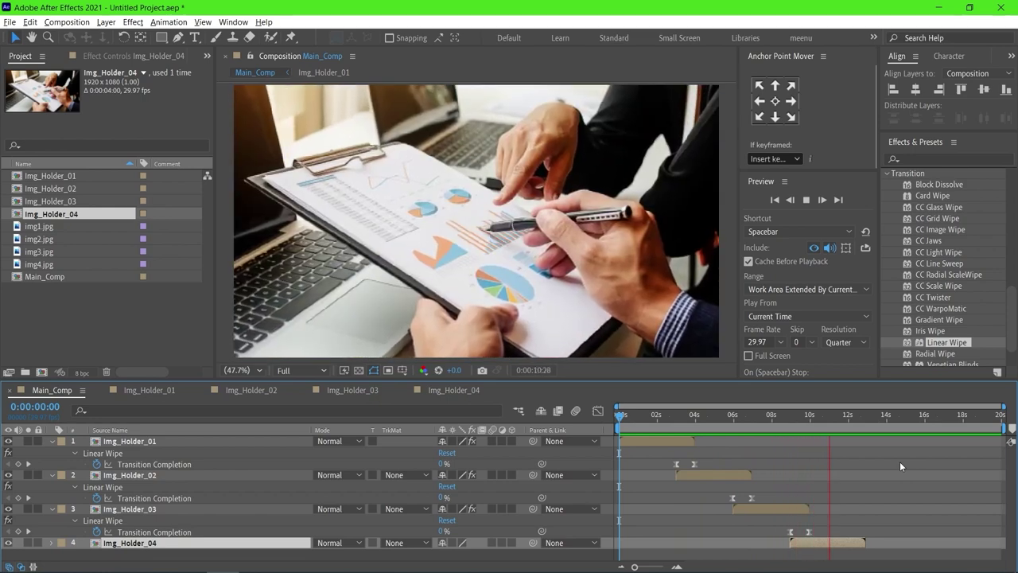
{"action": "left_click", "coordinate": [711, 472]}
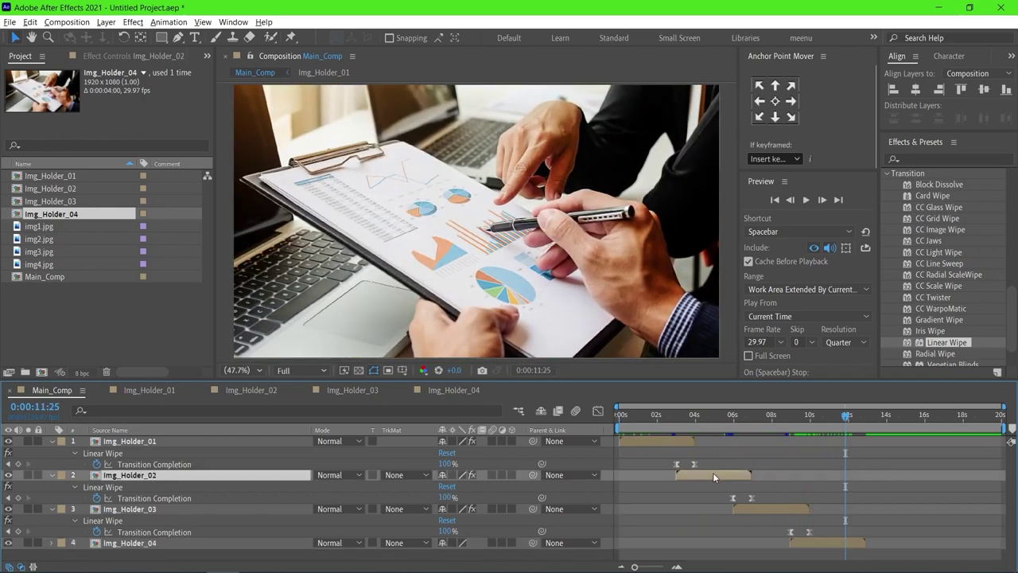
Change img2.jpg's final Scale keyframe in Img_Holder_02 from 42% to 38%.
{"action": "double_click", "coordinate": [719, 472]}
{"action": "left_click", "coordinate": [819, 414]}
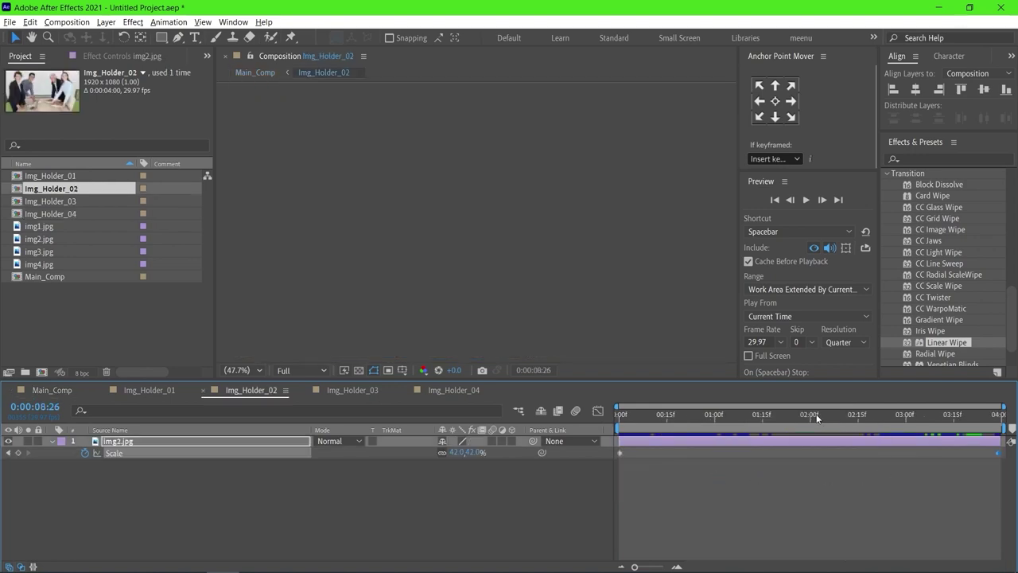
{"action": "left_click_drag", "start_coordinate": [865, 419], "coordinate": [1006, 427]}
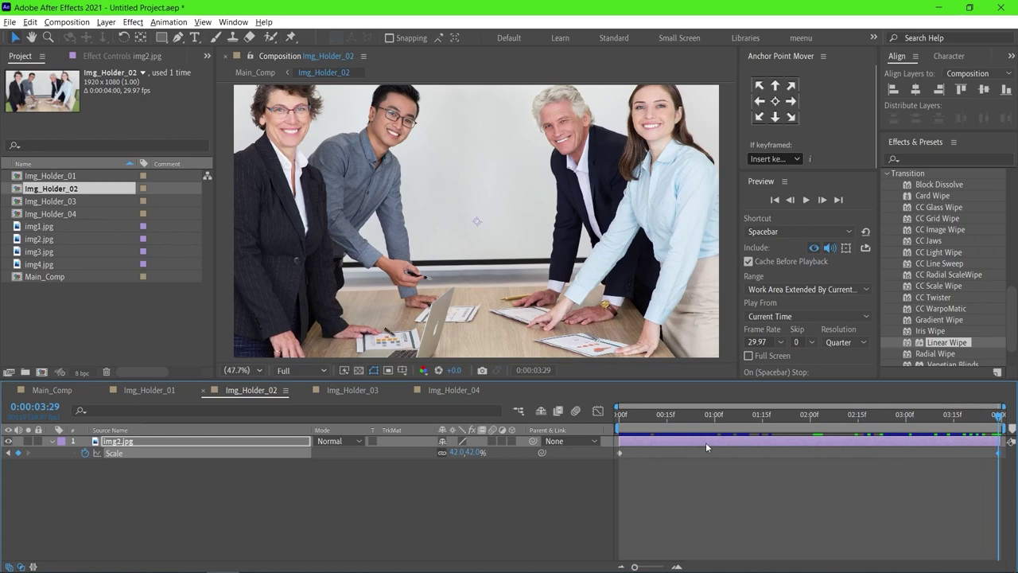
{"action": "left_click", "coordinate": [476, 452]}
{"action": "type", "text": "38"}
{"action": "key", "text": "Return"}
Preview the gentler zoom from the start and go back to Main_Comp.
{"action": "left_click_drag", "start_coordinate": [655, 415], "coordinate": [586, 416]}
{"action": "key", "text": "space"}
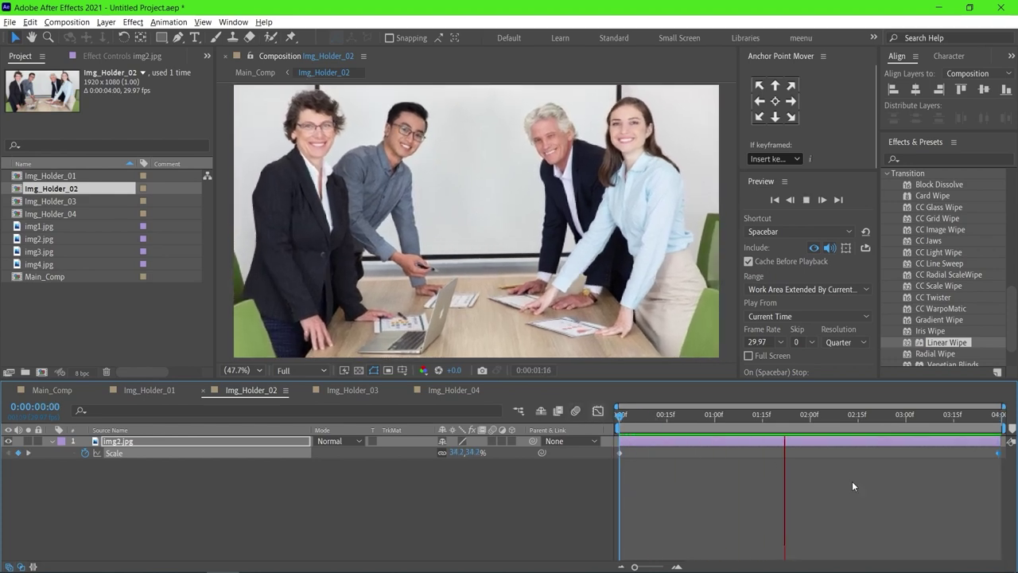
{"action": "key", "text": "space"}
{"action": "left_click", "coordinate": [245, 74]}
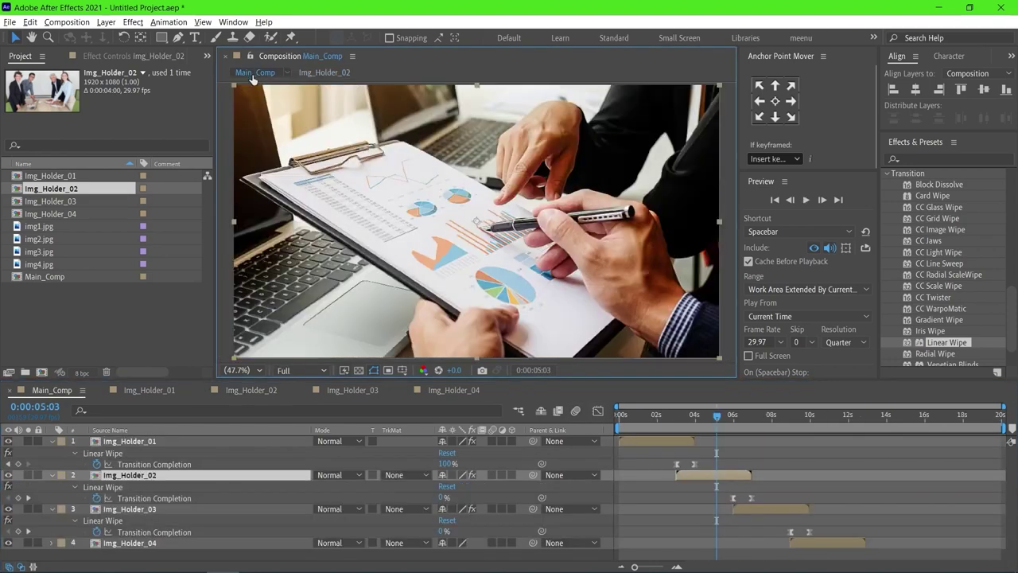
Apply Drop Shadow to Img_Holder_01 by searching Effects & Presets for 'drop'.
{"action": "left_click", "coordinate": [676, 430]}
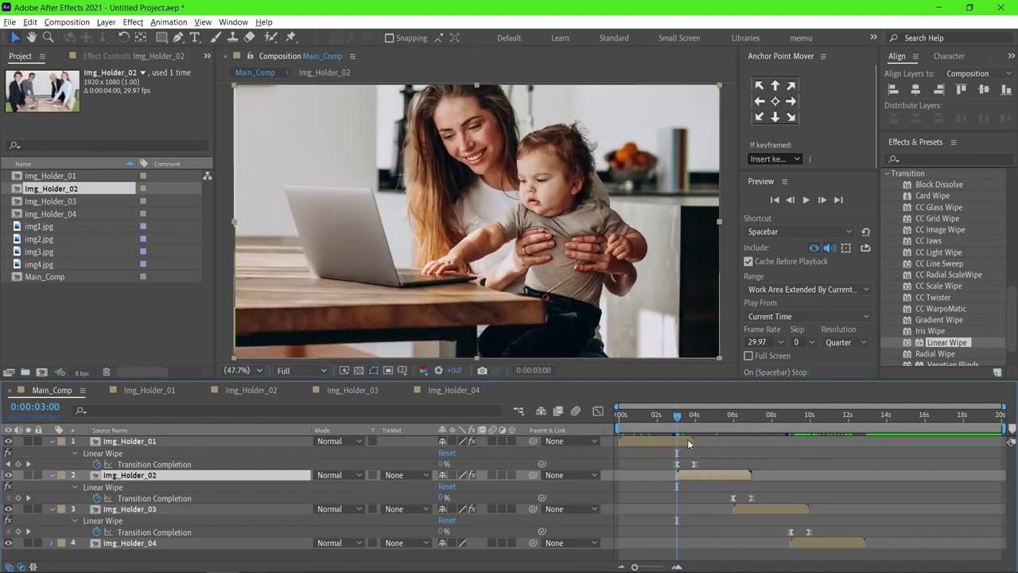
{"action": "left_click", "coordinate": [687, 439]}
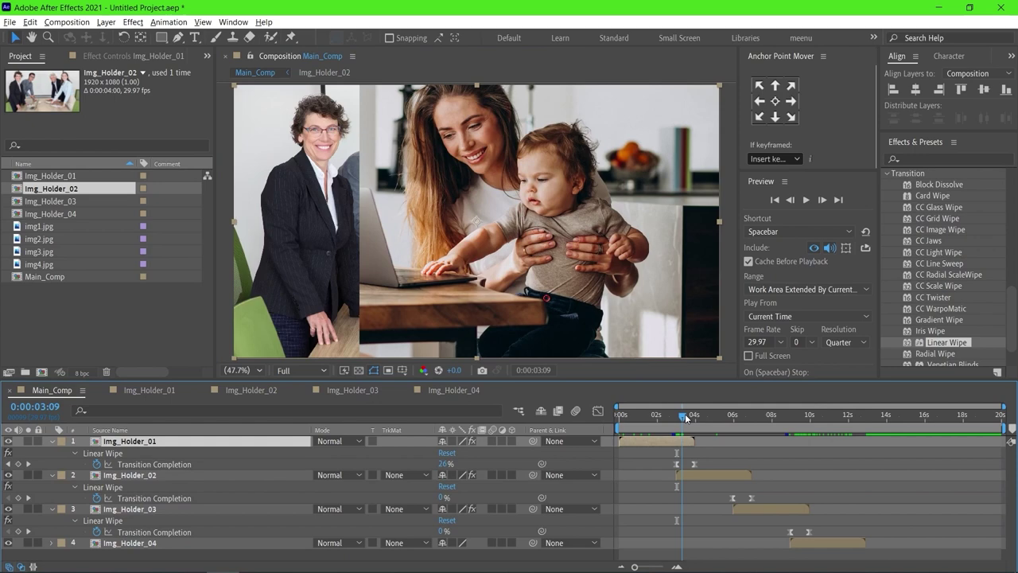
{"action": "left_click_drag", "start_coordinate": [686, 417], "coordinate": [684, 417]}
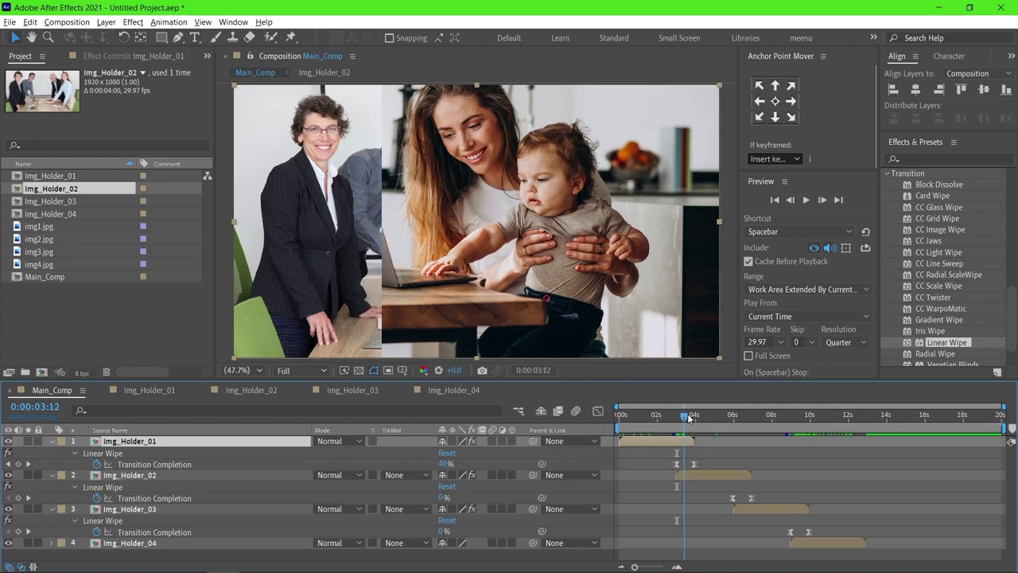
{"action": "left_click", "coordinate": [118, 56]}
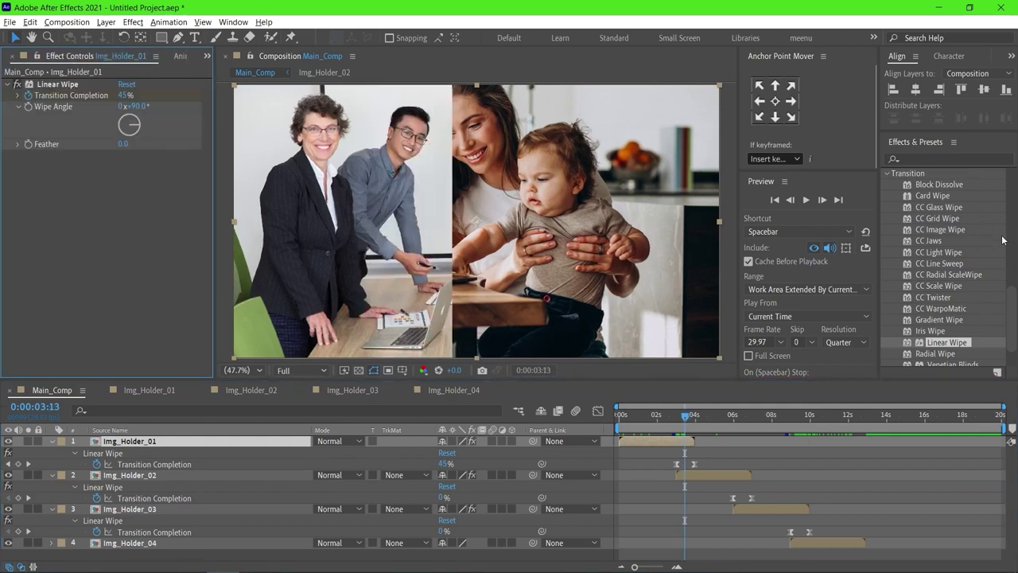
{"action": "left_click", "coordinate": [948, 157]}
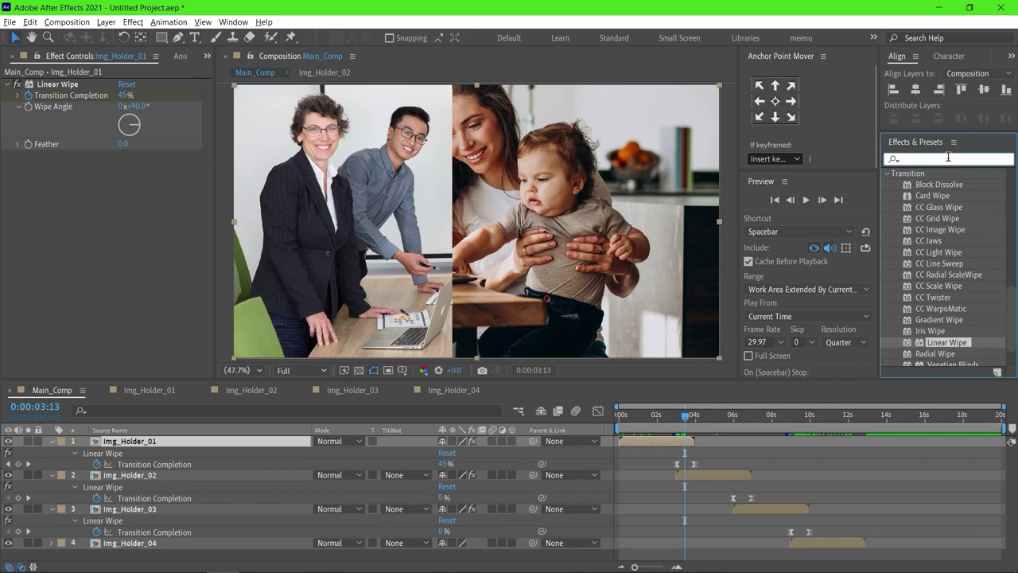
{"action": "type", "text": "drop"}
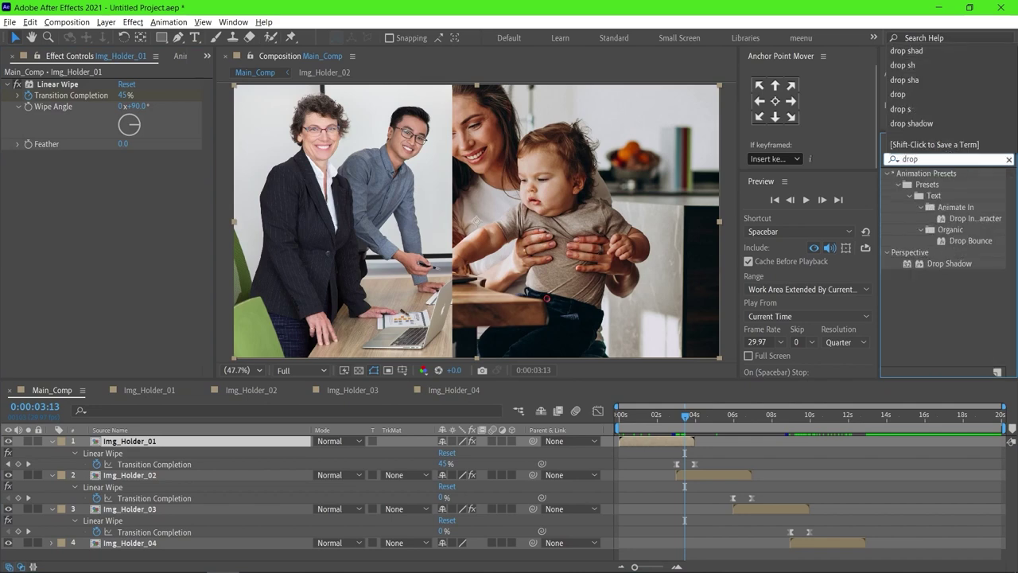
{"action": "left_click", "coordinate": [954, 263]}
{"action": "left_click_drag", "start_coordinate": [955, 263], "coordinate": [681, 439]}
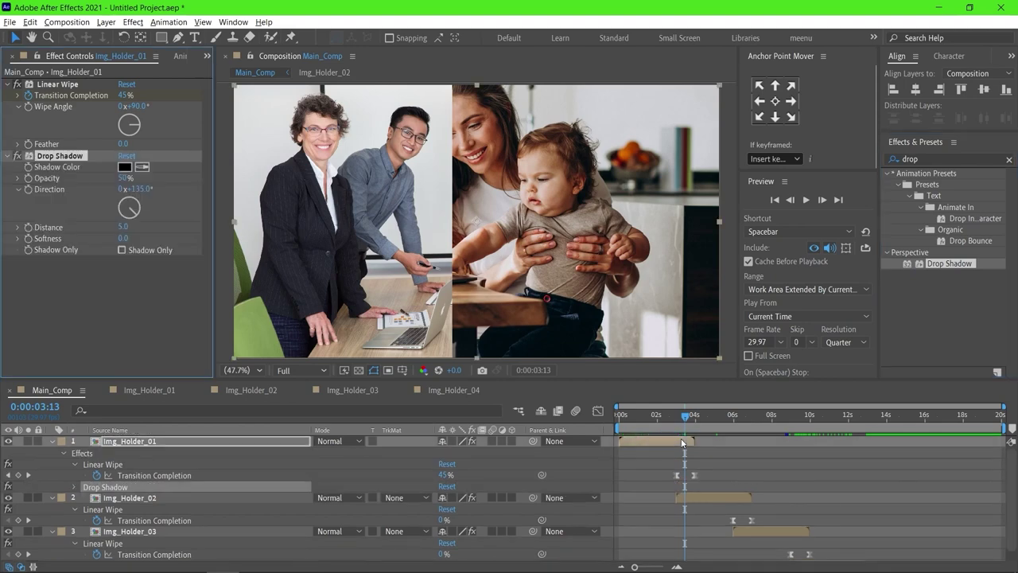
Set the shadow Direction to 242° and Distance to 92.
{"action": "left_click", "coordinate": [122, 227]}
{"action": "type", "text": "50"}
{"action": "key", "text": "Return"}
{"action": "left_click_drag", "start_coordinate": [132, 221], "coordinate": [105, 218]}
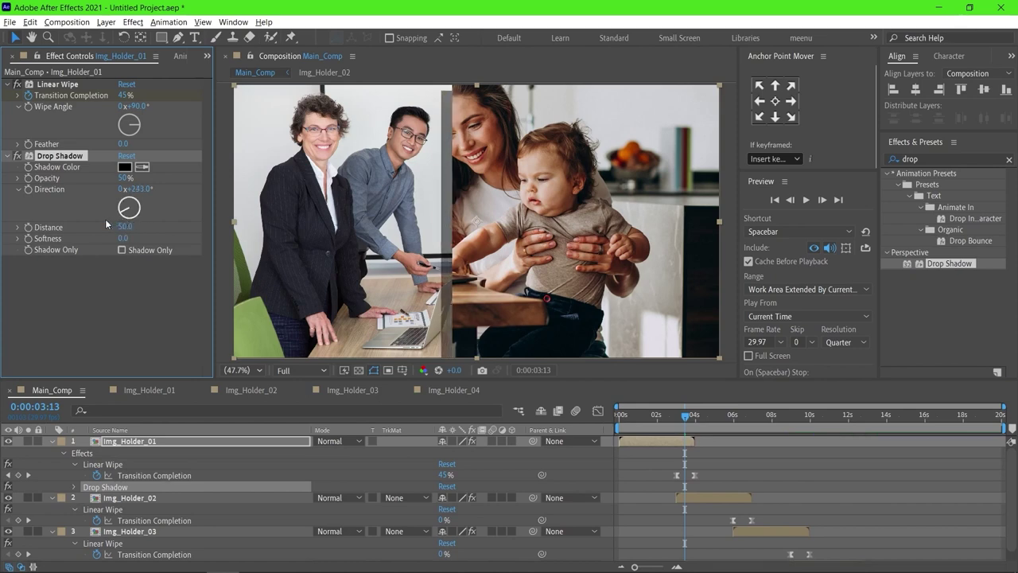
{"action": "left_click", "coordinate": [101, 221]}
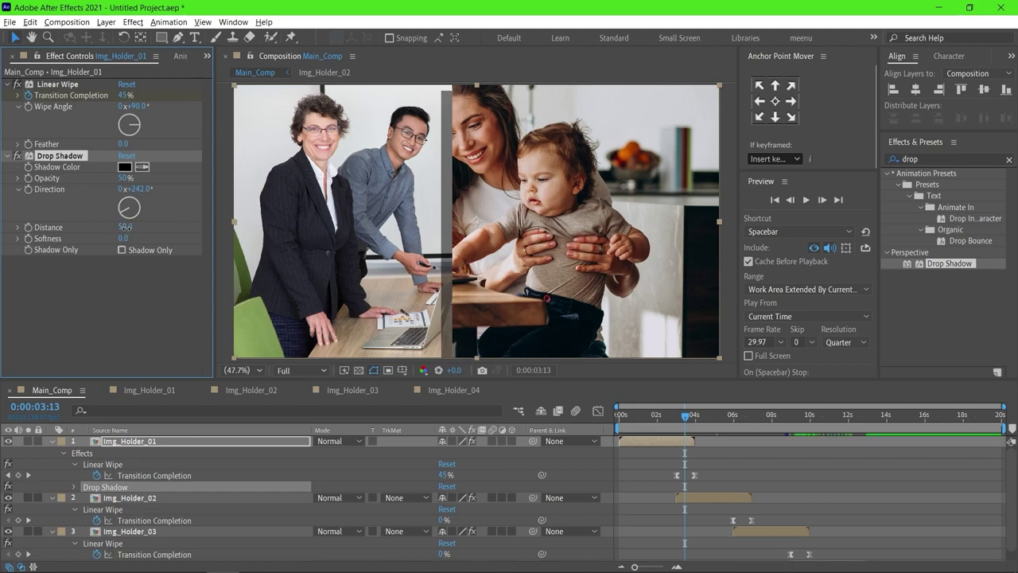
{"action": "left_click_drag", "start_coordinate": [138, 228], "coordinate": [153, 227]}
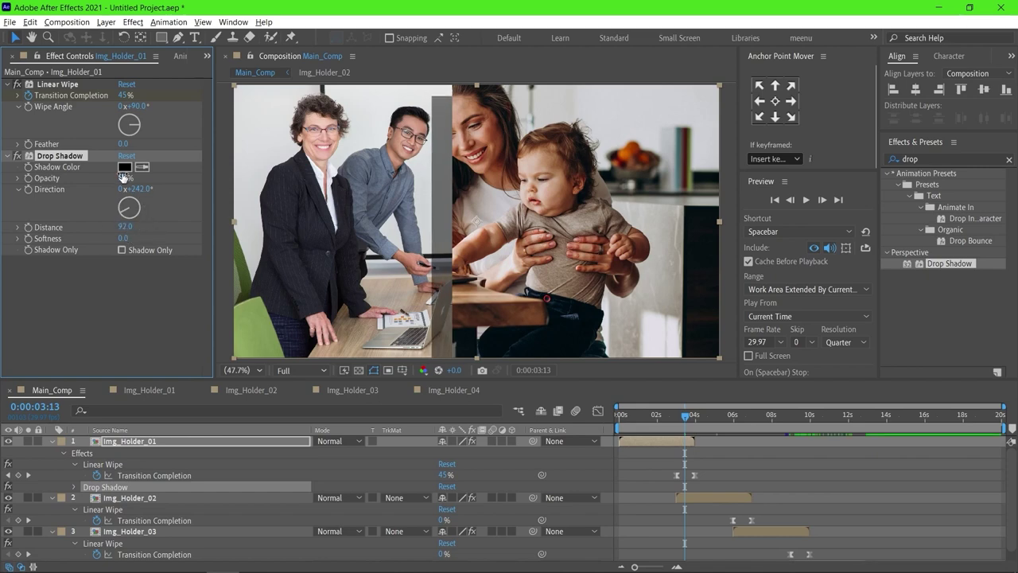
Make the shadow colour white (FFFFFF) and preview the first wipe with its shadow.
{"action": "left_click", "coordinate": [125, 171]}
{"action": "left_click_drag", "start_coordinate": [614, 308], "coordinate": [572, 287]}
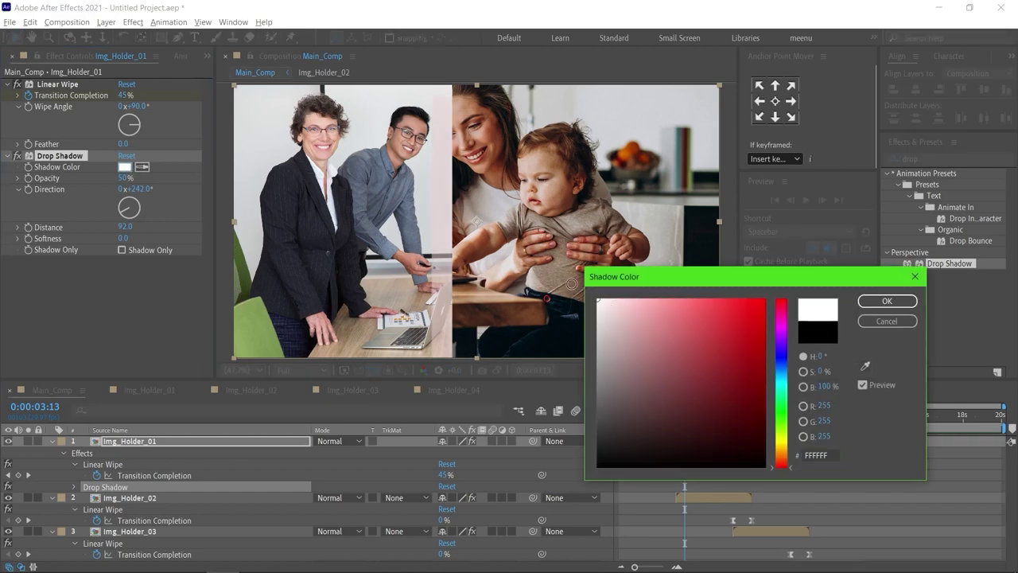
{"action": "left_click", "coordinate": [873, 301]}
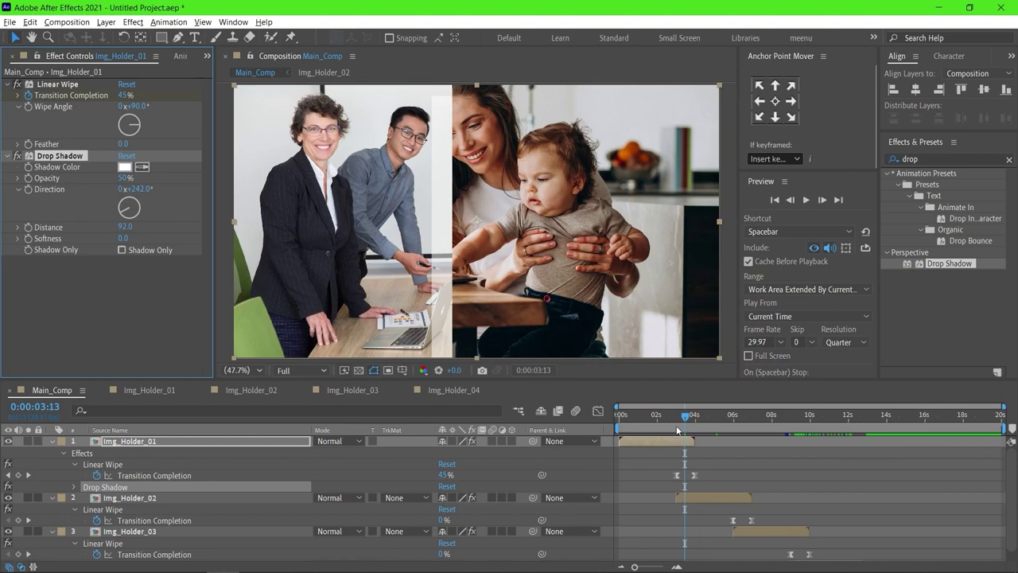
{"action": "mouse_move", "coordinate": [680, 417]}
{"action": "left_mouse_down"}
{"action": "mouse_move", "coordinate": [696, 420]}
{"action": "mouse_move", "coordinate": [685, 420]}
{"action": "left_mouse_up"}
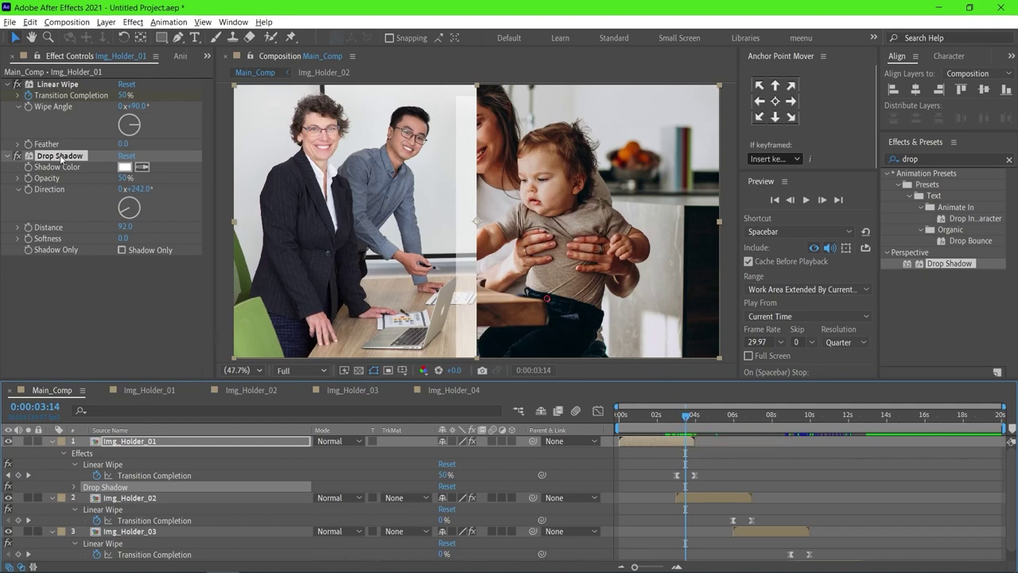
{"action": "left_click", "coordinate": [735, 497]}
{"action": "left_click", "coordinate": [735, 417]}
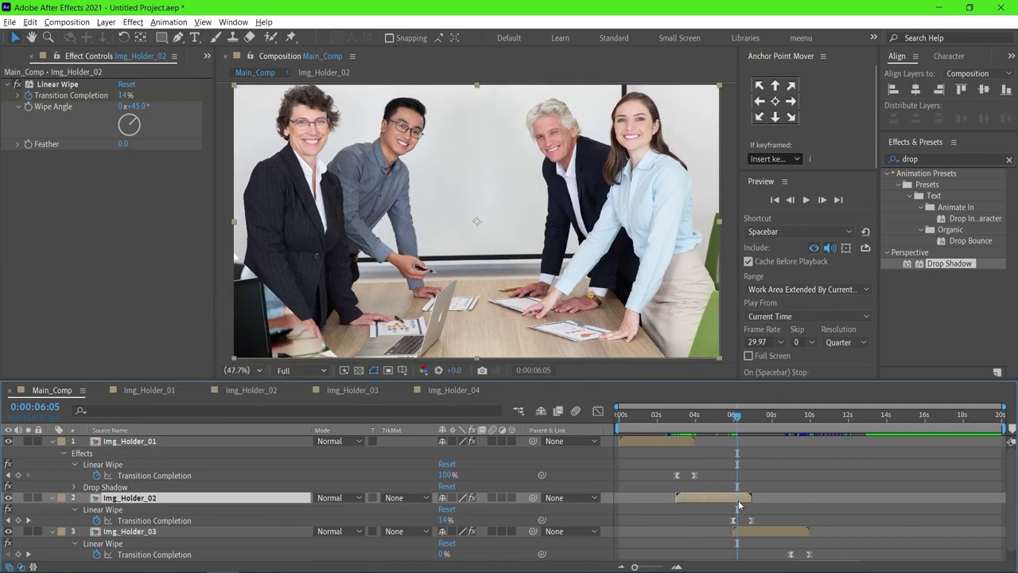
Reapply Drop Shadow to Img_Holder_02 at 229° and 84 distance, previewing at Half resolution.
{"action": "key", "text": "ctrl+alt+shift+e"}
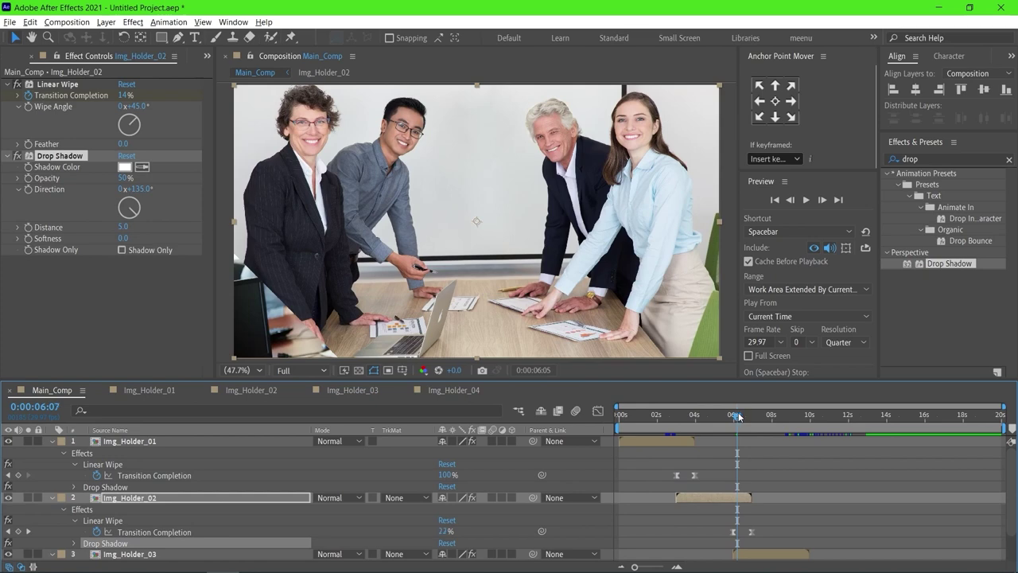
{"action": "left_click_drag", "start_coordinate": [736, 416], "coordinate": [742, 416]}
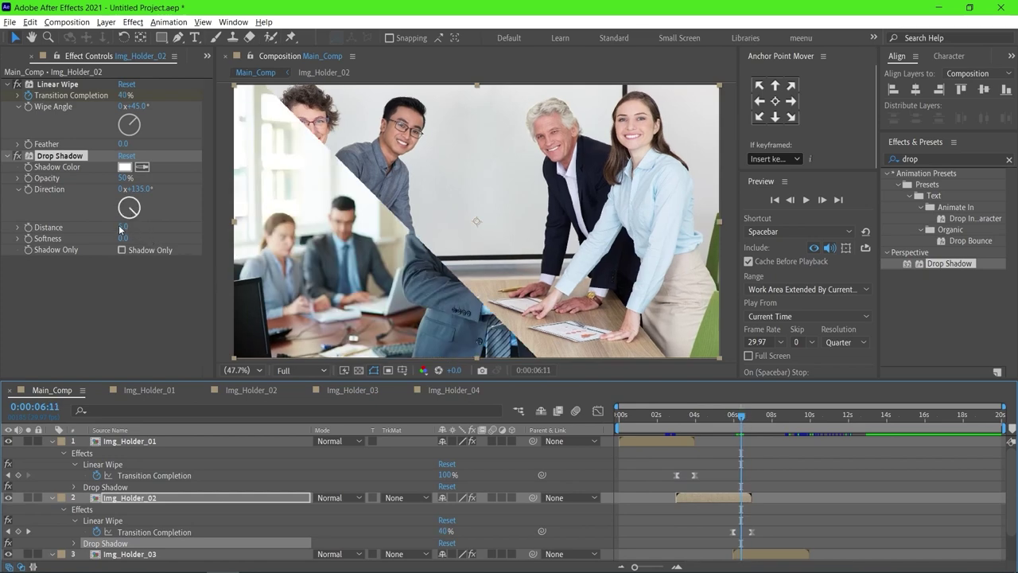
{"action": "left_click_drag", "start_coordinate": [121, 227], "coordinate": [141, 226]}
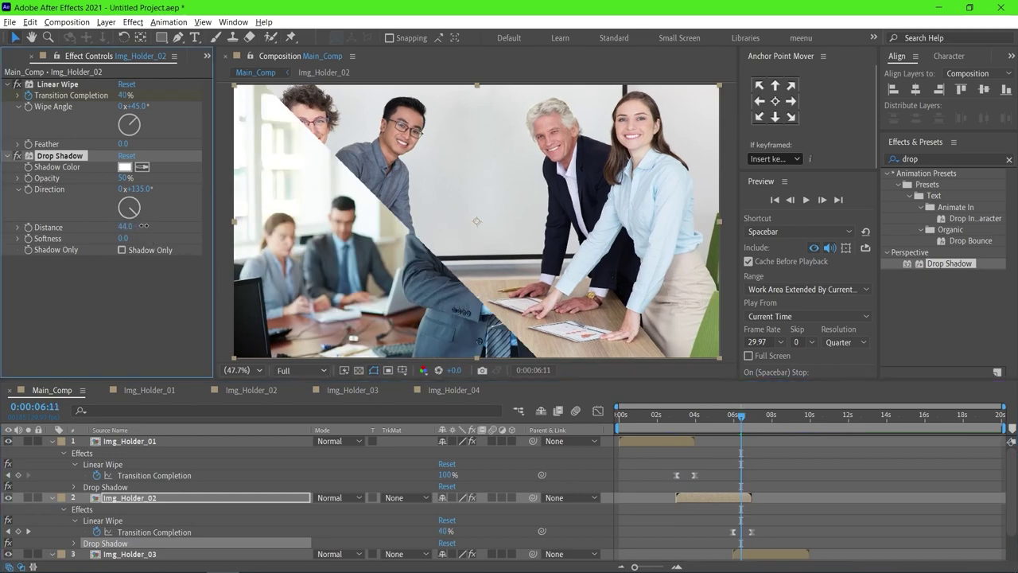
{"action": "mouse_move", "coordinate": [130, 217]}
{"action": "left_mouse_down"}
{"action": "mouse_move", "coordinate": [120, 222]}
{"action": "mouse_move", "coordinate": [127, 229]}
{"action": "left_mouse_up"}
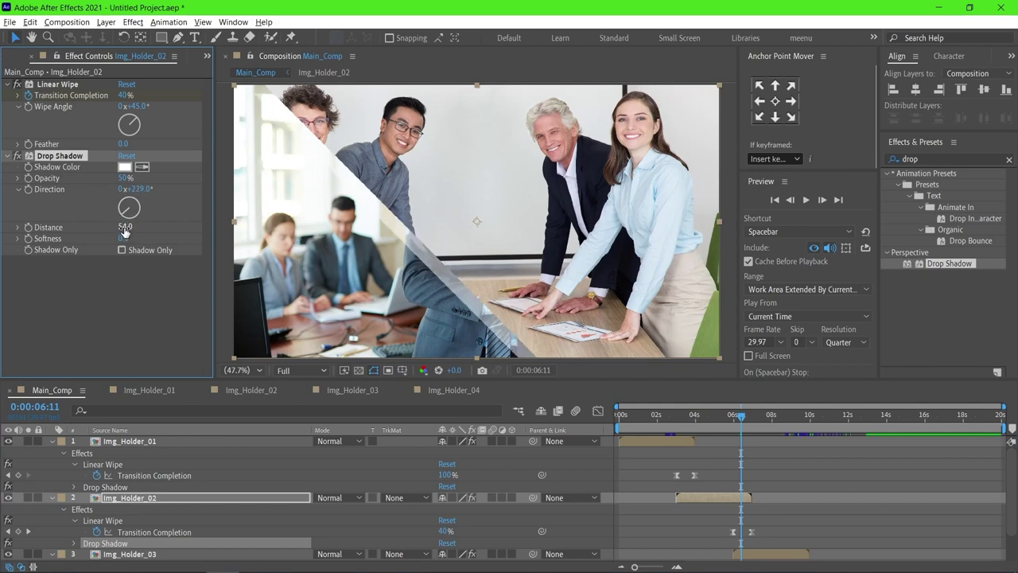
{"action": "left_click", "coordinate": [303, 372]}
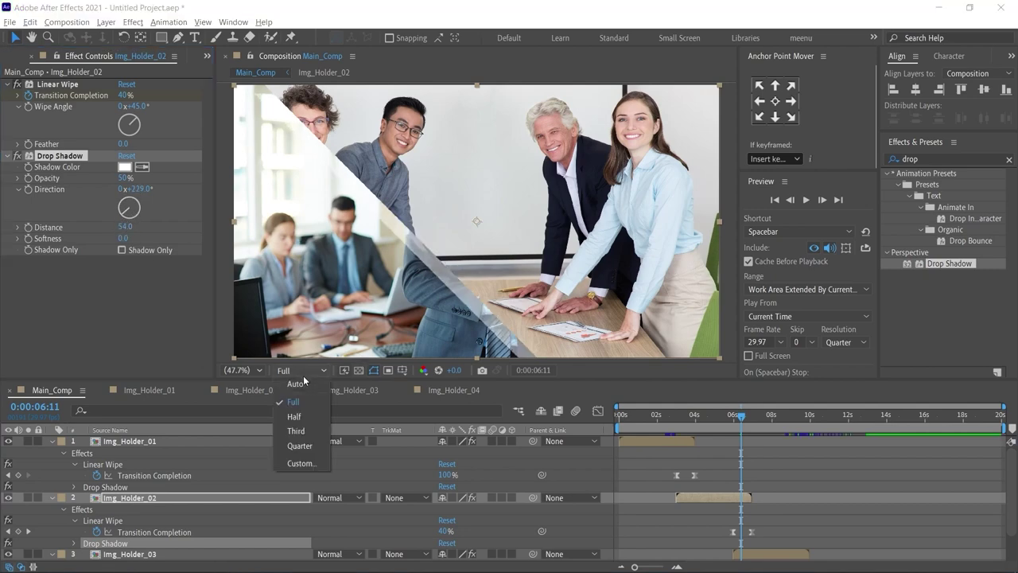
{"action": "left_click", "coordinate": [312, 417]}
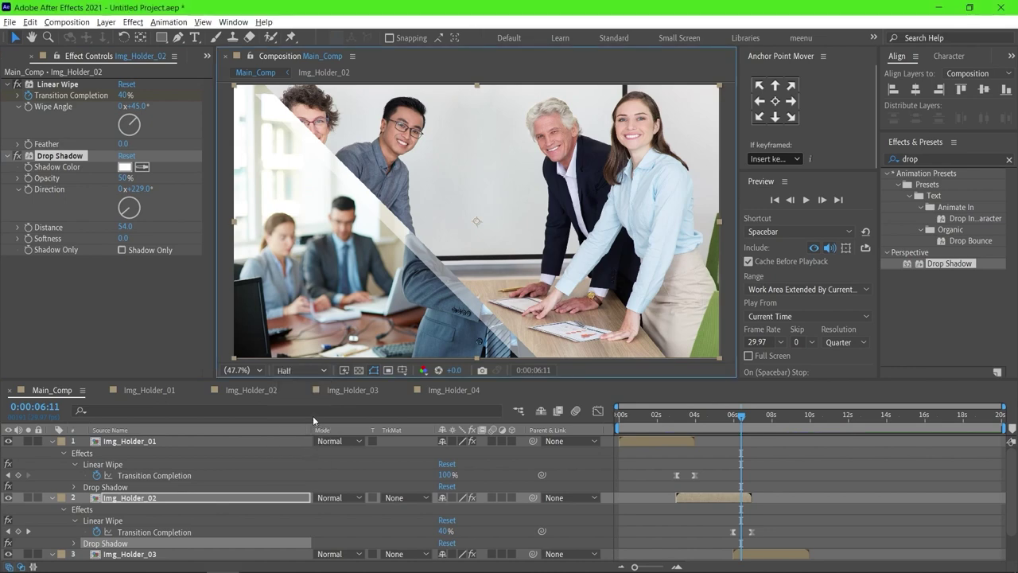
{"action": "left_click_drag", "start_coordinate": [127, 229], "coordinate": [147, 229]}
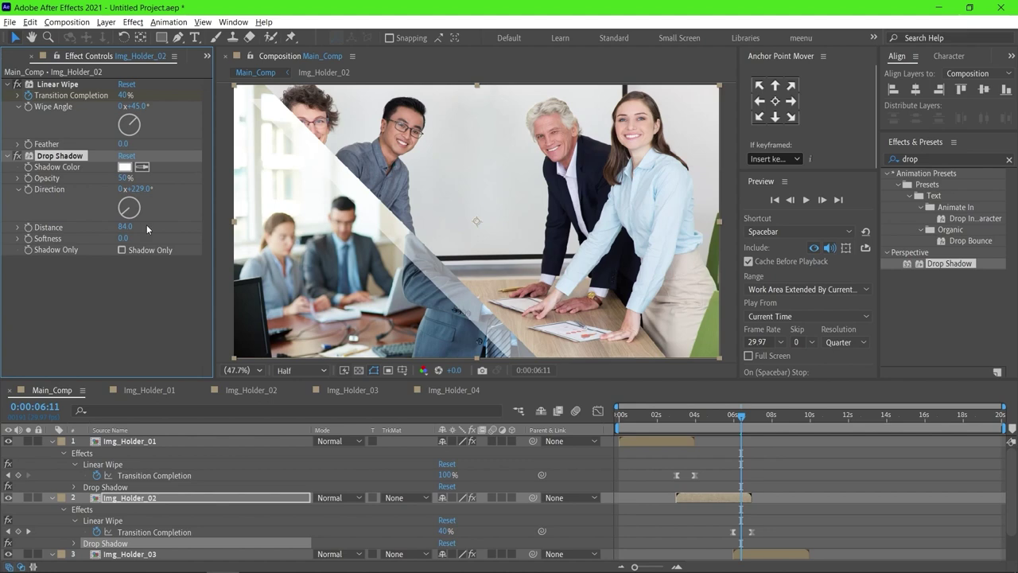
Scrub through the second transition and on to 0:00:09:14 in the third.
{"action": "left_click_drag", "start_coordinate": [684, 420], "coordinate": [739, 416]}
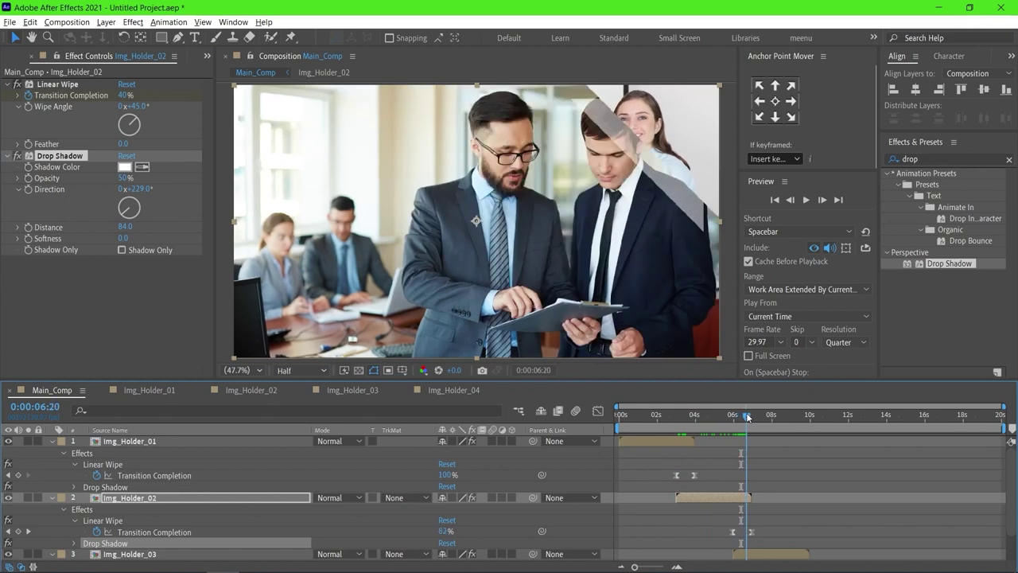
{"action": "left_click_drag", "start_coordinate": [740, 416], "coordinate": [747, 416]}
{"action": "scroll", "coordinate": [1011, 486], "scroll_direction": "down", "scroll_amount": 2}
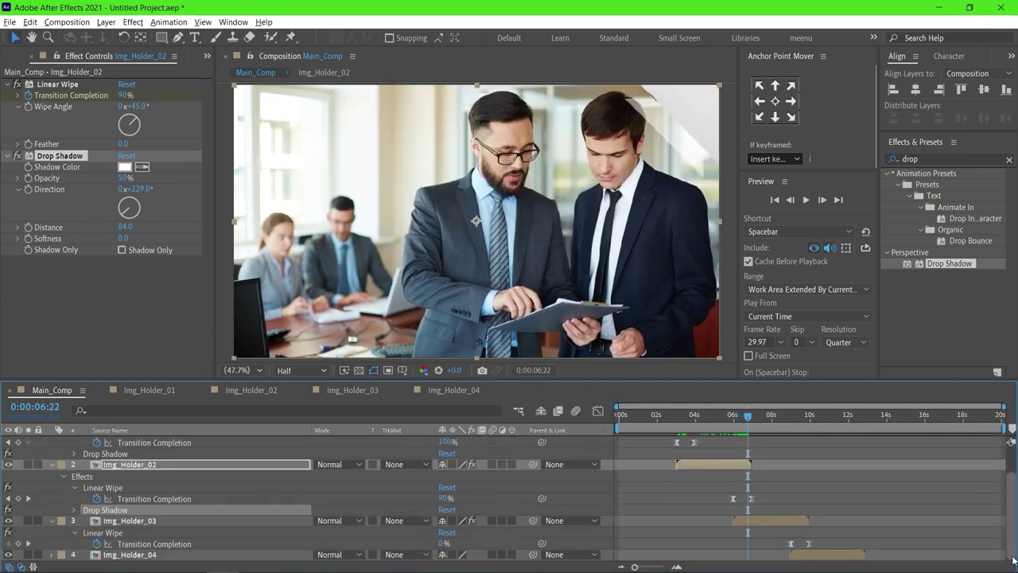
{"action": "left_click", "coordinate": [800, 416]}
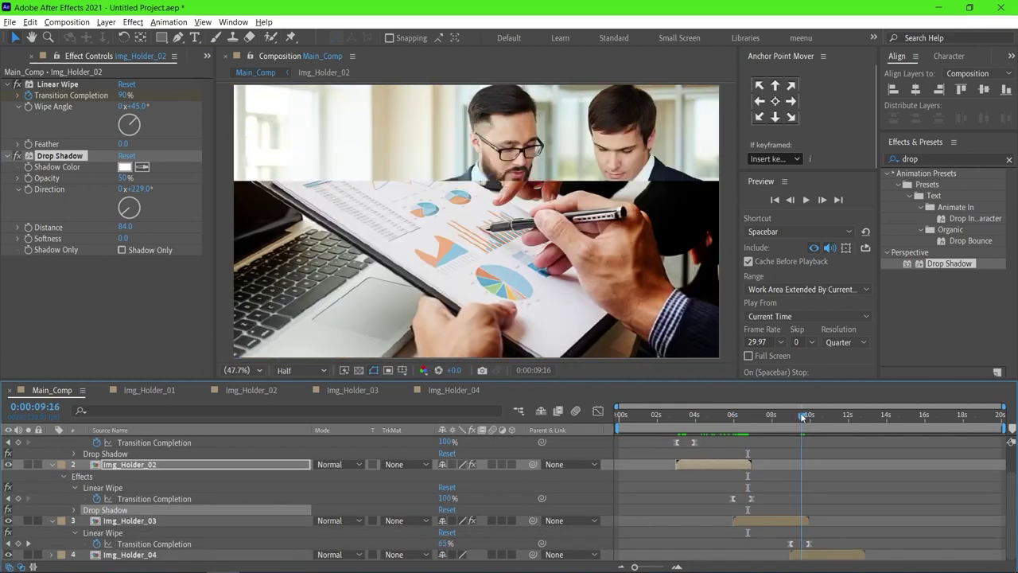
Reapply Drop Shadow to Img_Holder_03 at 201° and 85 distance, then rewind to 0:00:00:00.
{"action": "left_click", "coordinate": [795, 523]}
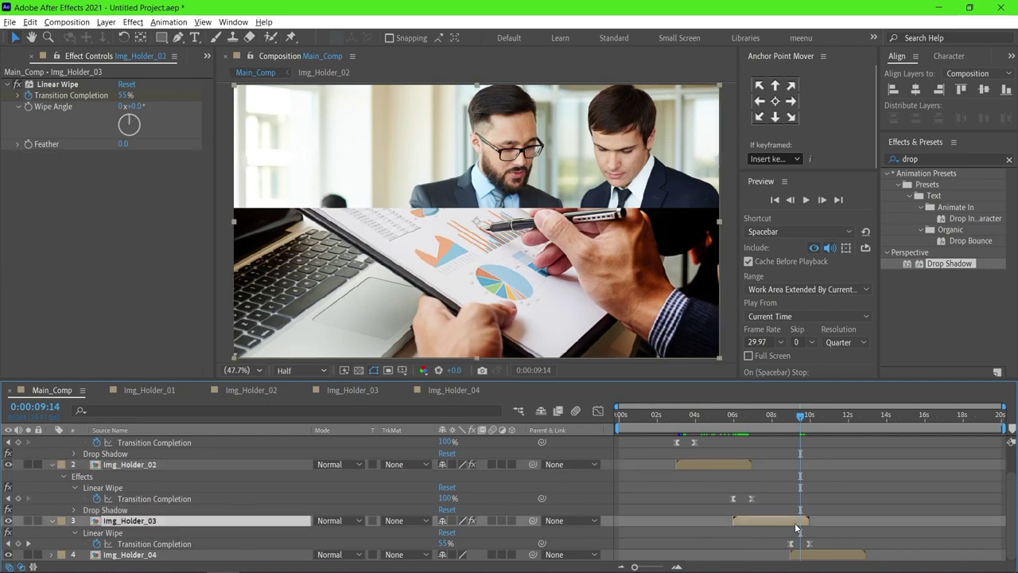
{"action": "key", "text": "ctrl+alt+shift+e"}
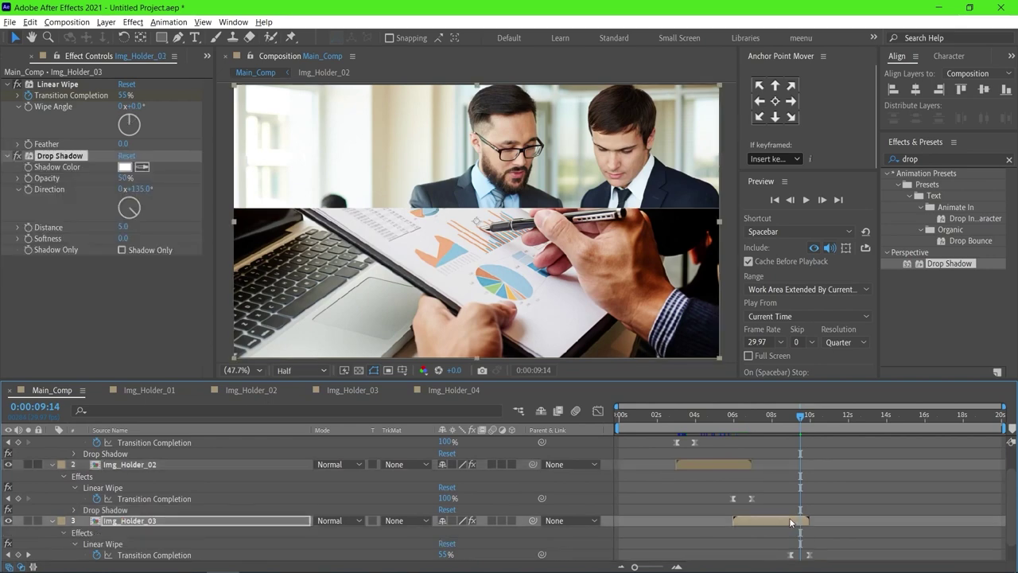
{"action": "left_click_drag", "start_coordinate": [130, 218], "coordinate": [129, 218]}
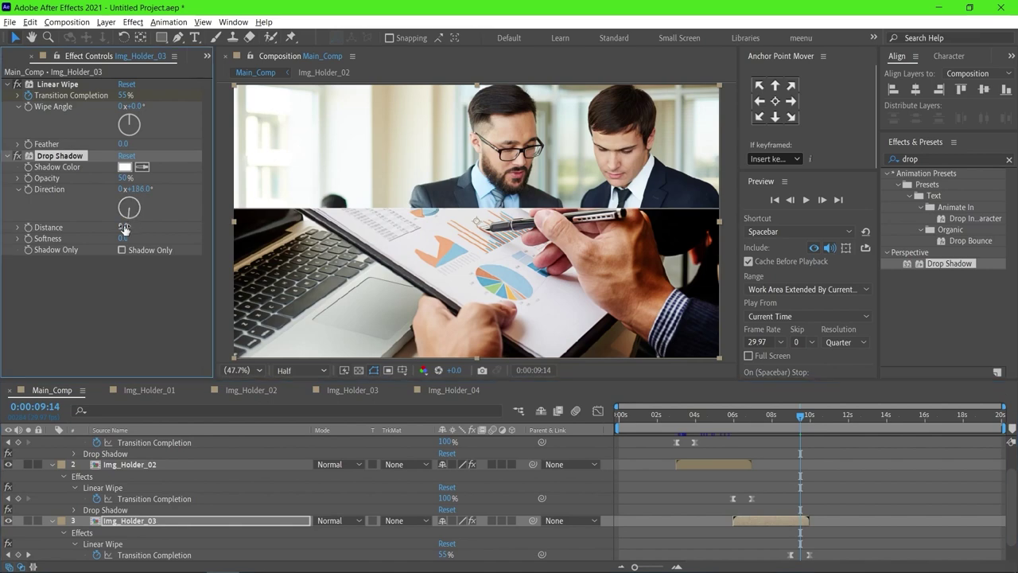
{"action": "left_click_drag", "start_coordinate": [127, 226], "coordinate": [158, 227]}
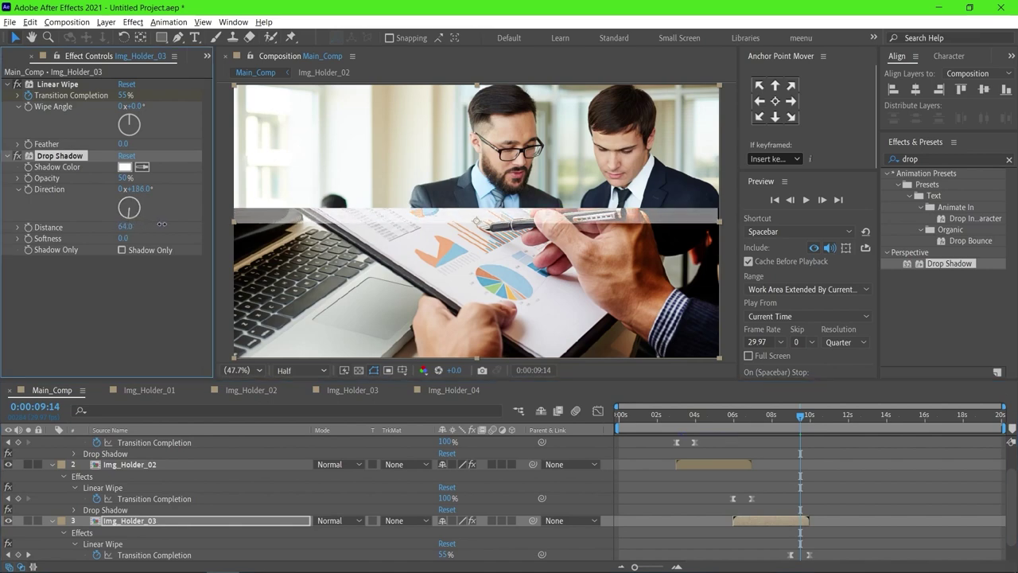
{"action": "left_click_drag", "start_coordinate": [125, 227], "coordinate": [128, 226]}
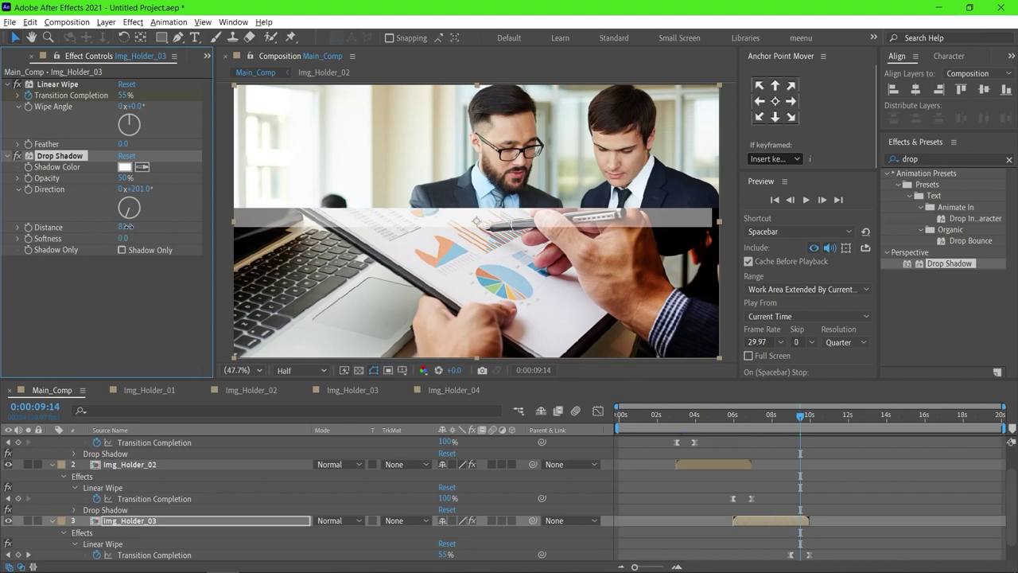
{"action": "left_click_drag", "start_coordinate": [795, 420], "coordinate": [771, 411]}
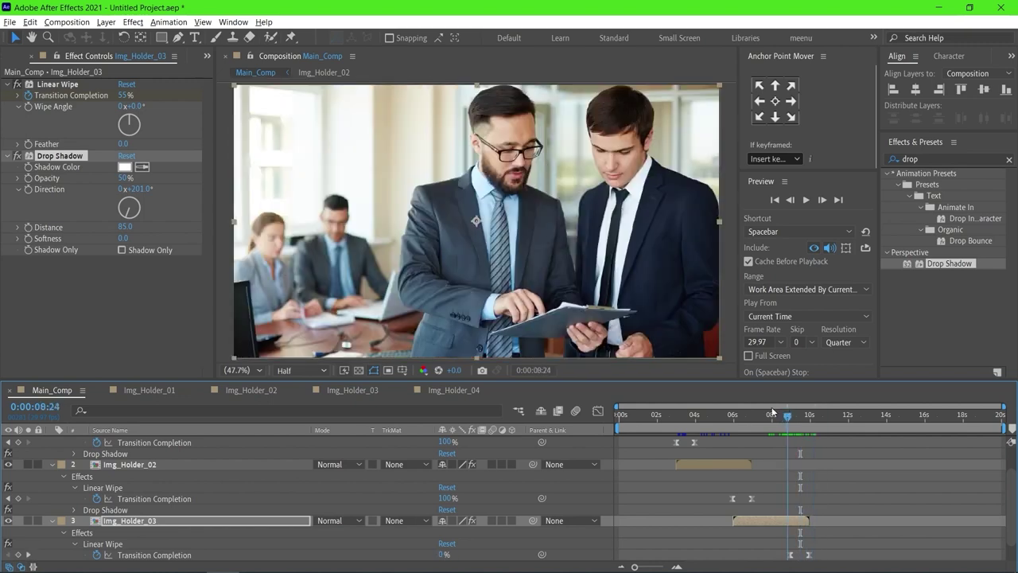
{"action": "left_click_drag", "start_coordinate": [772, 411], "coordinate": [620, 411]}
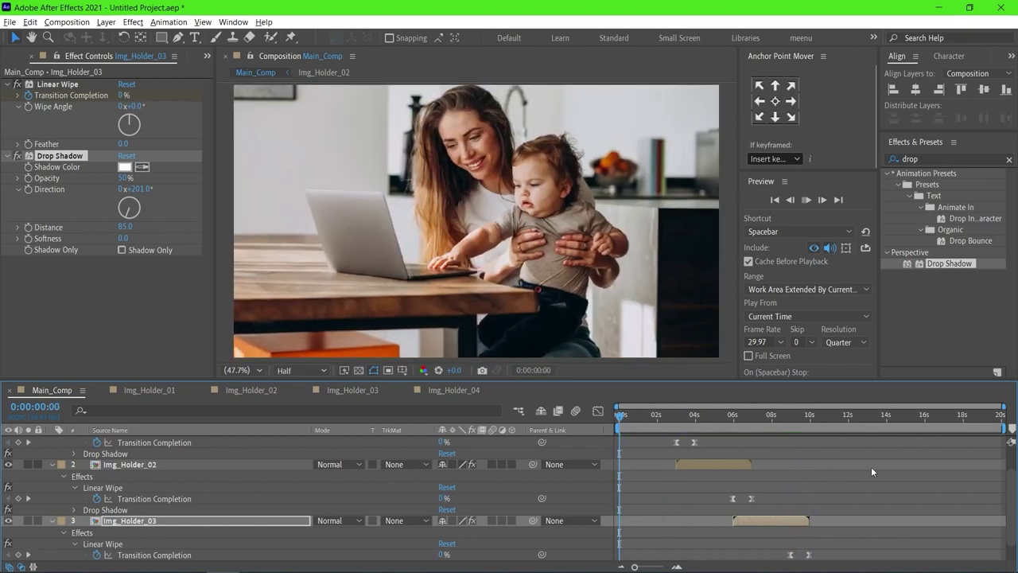
Preview Main_Comp from the start to review the three Linear Wipe transitions with white drop-shadow edges.
{"action": "key", "text": "space"}
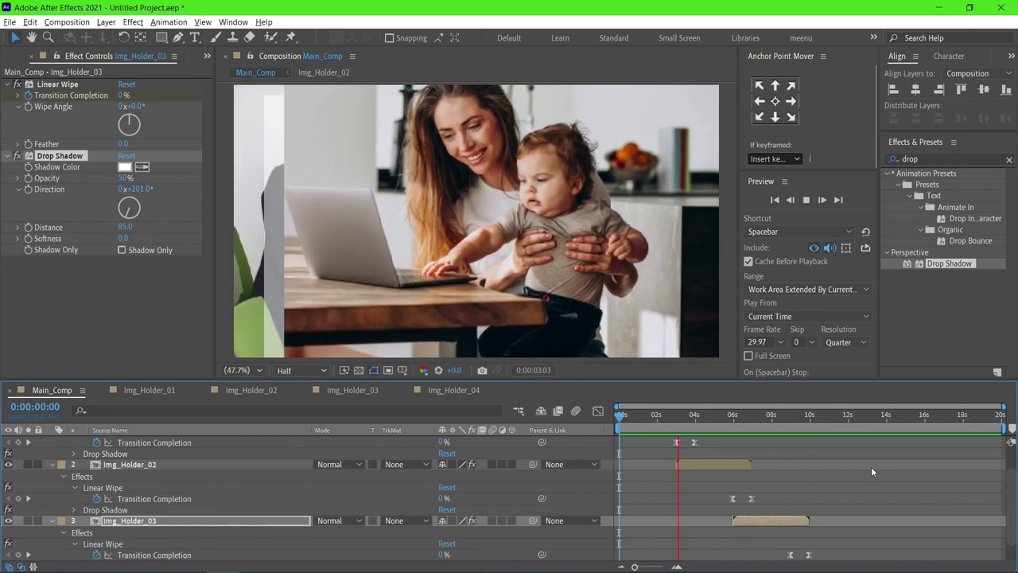